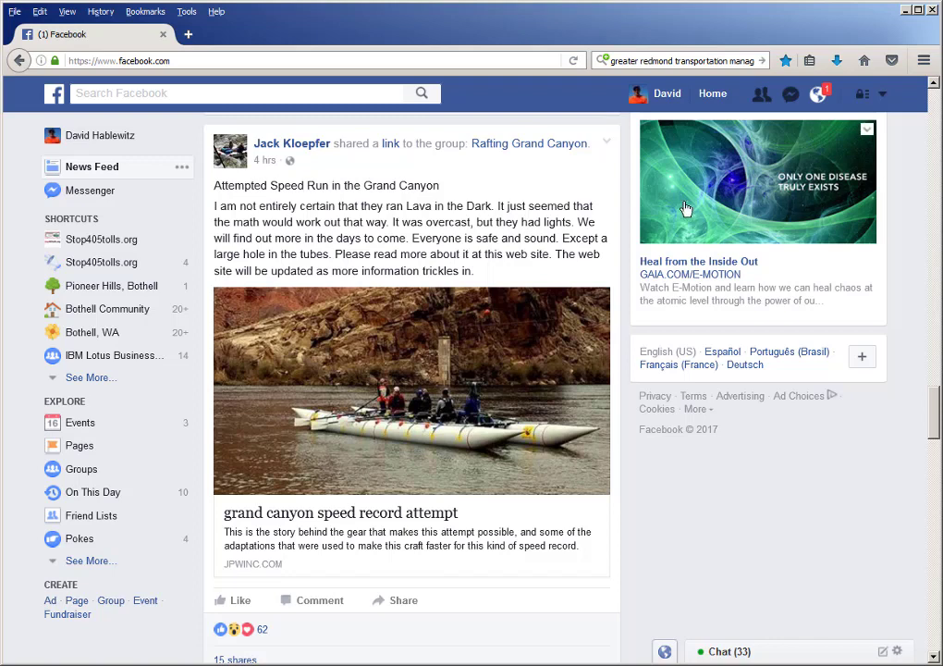
Create a new friend list named Toastmasters without any members.
click(112, 523)
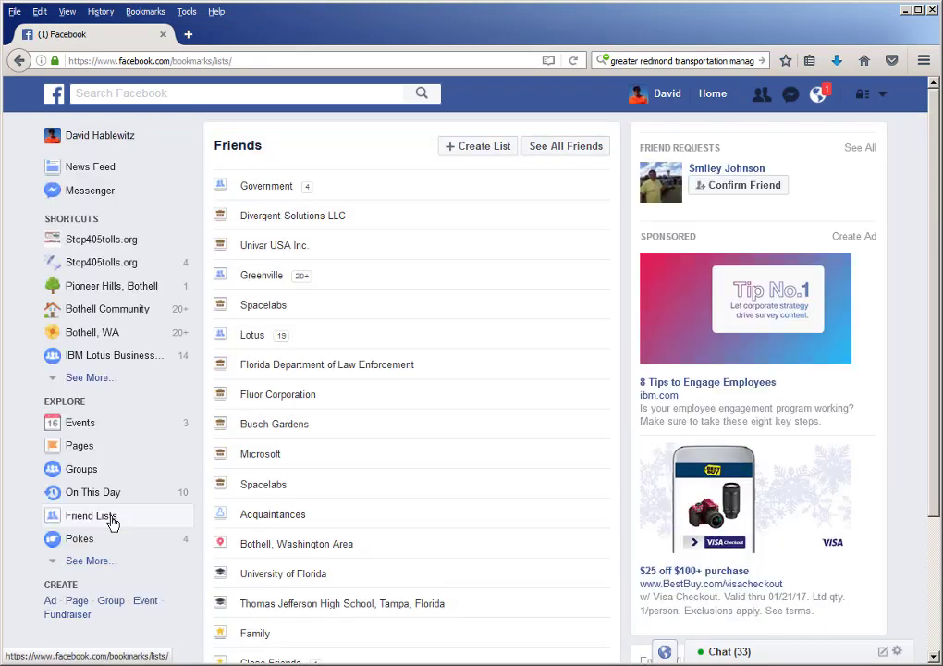
click(478, 148)
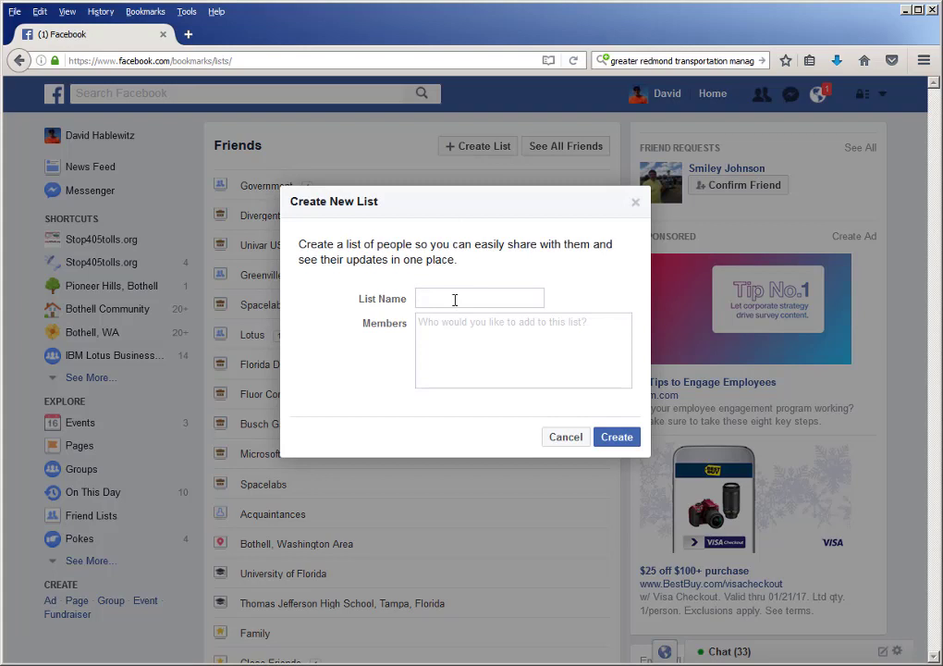
text(Toastmasters)
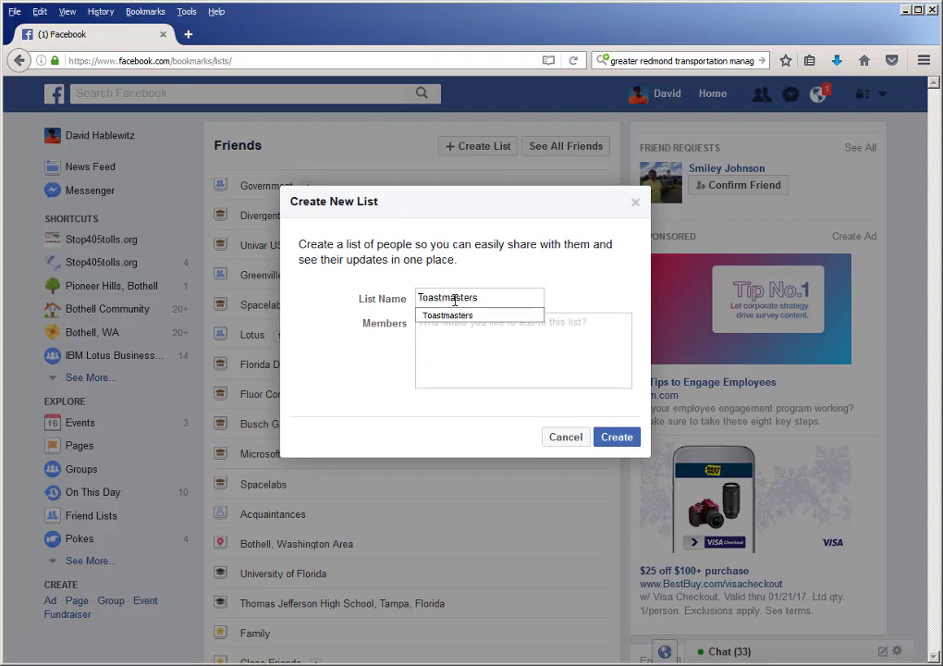
click(472, 325)
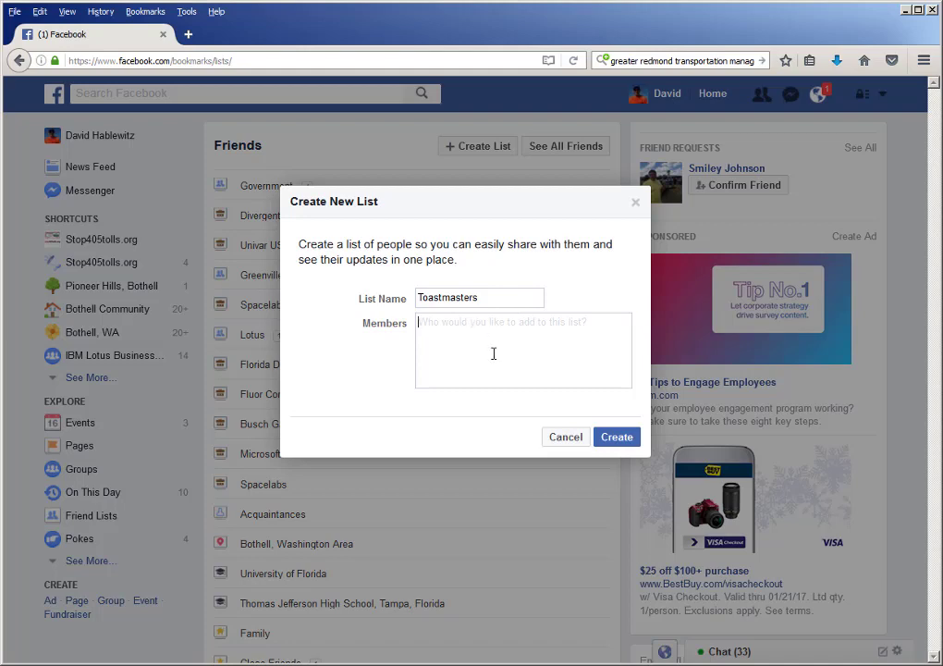
click(617, 438)
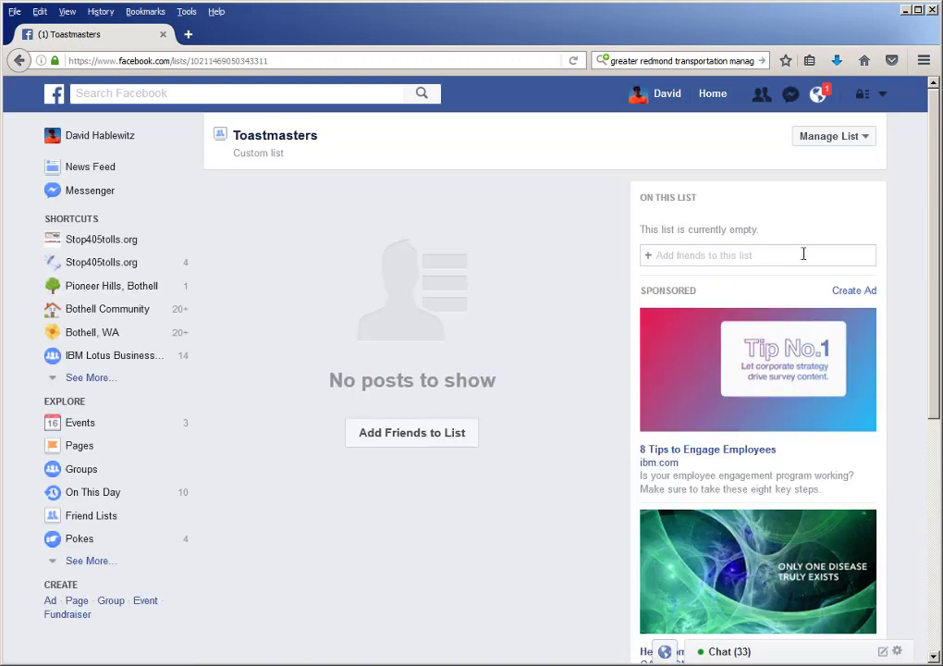
Edit the Toastmasters list to add two people from all friends, and finish the edit.
click(833, 137)
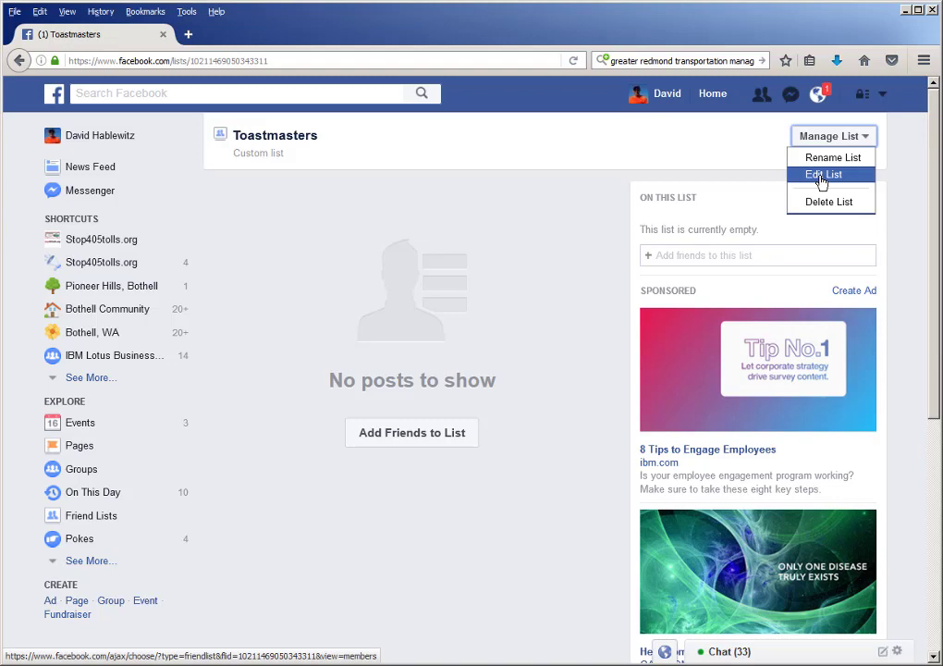
click(822, 178)
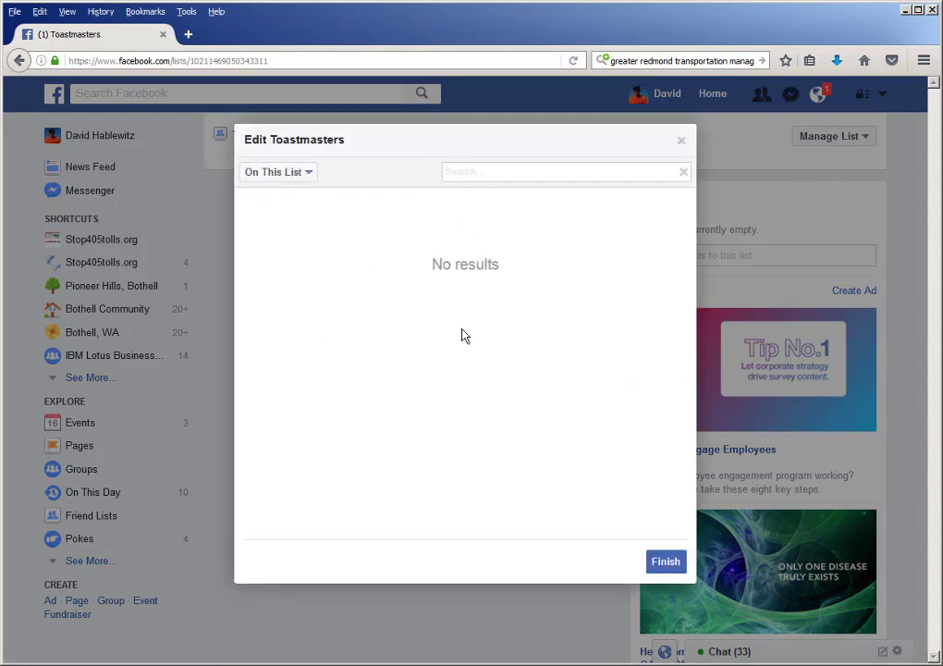
click(292, 176)
click(282, 200)
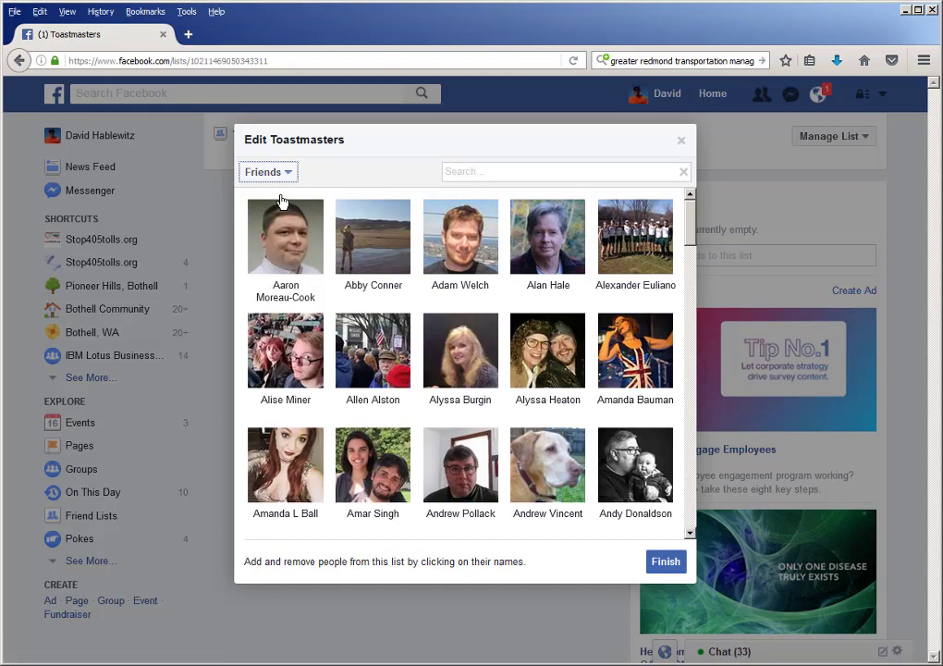
scroll(663, 395, down, 4)
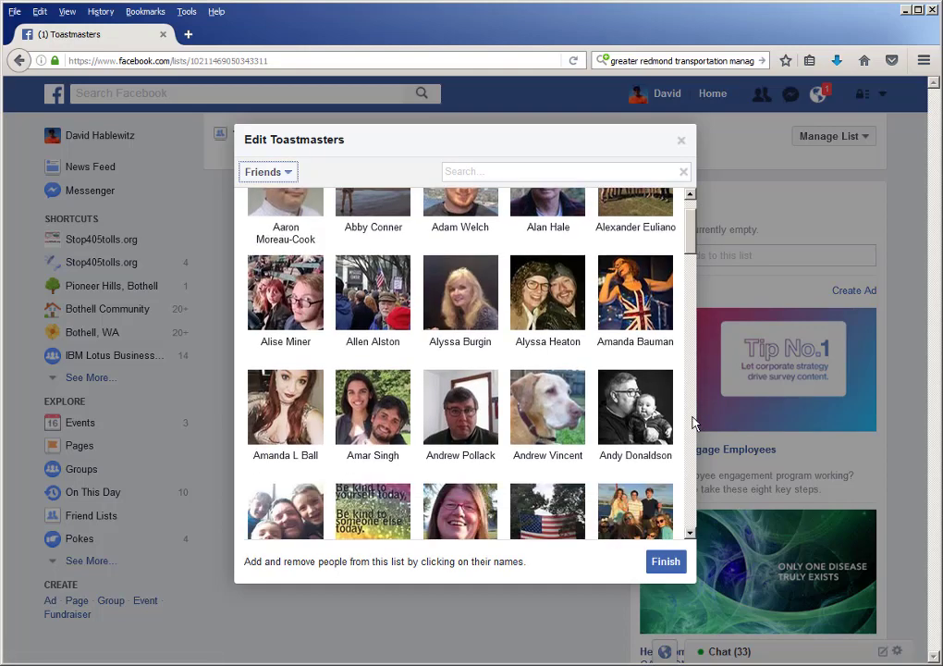
click(461, 251)
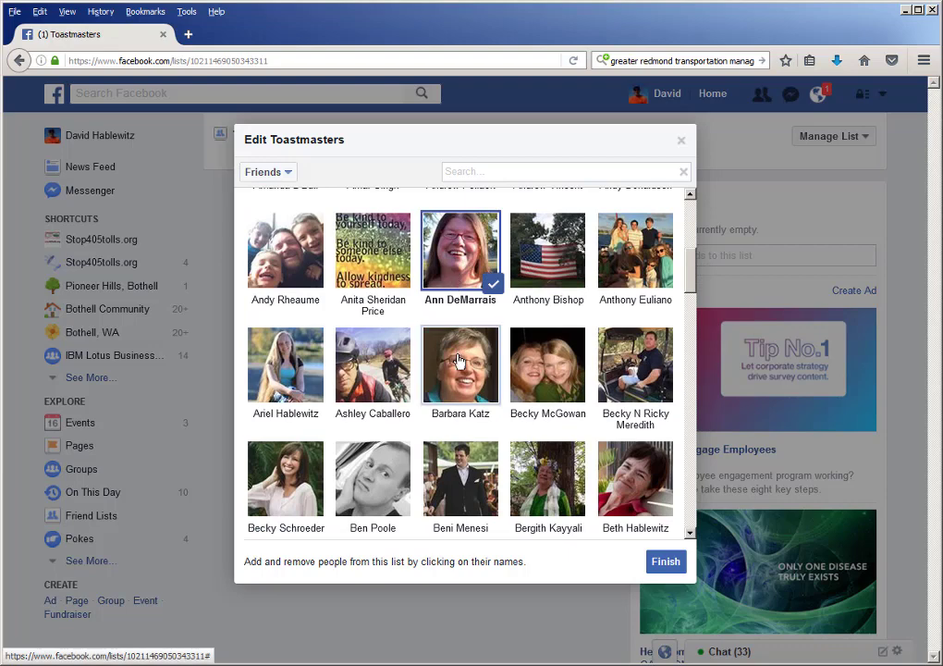
click(462, 368)
click(665, 561)
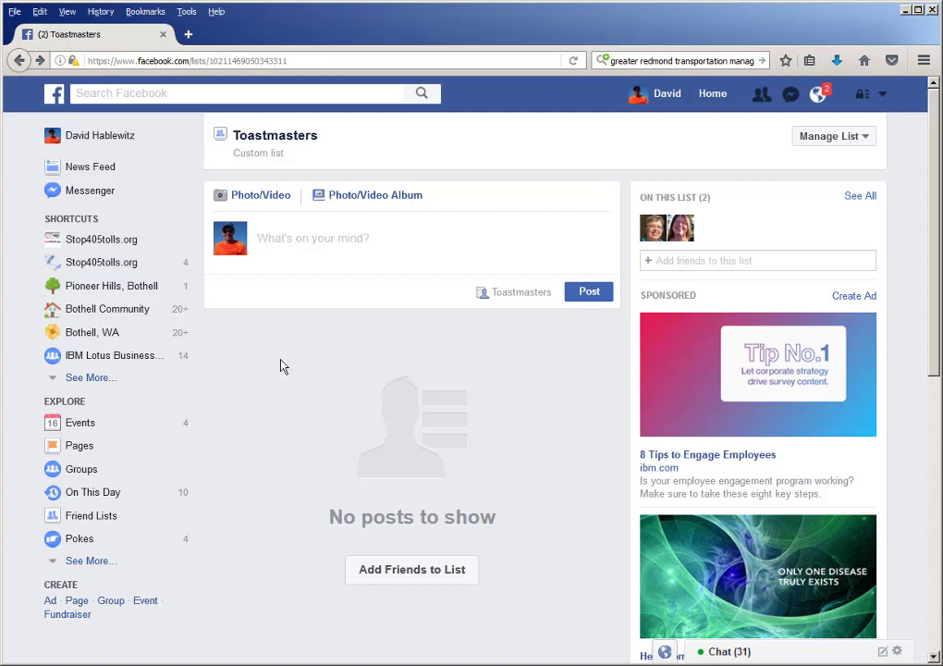
Open the Willows Voices Toastmasters page from the list of your own pages.
click(77, 450)
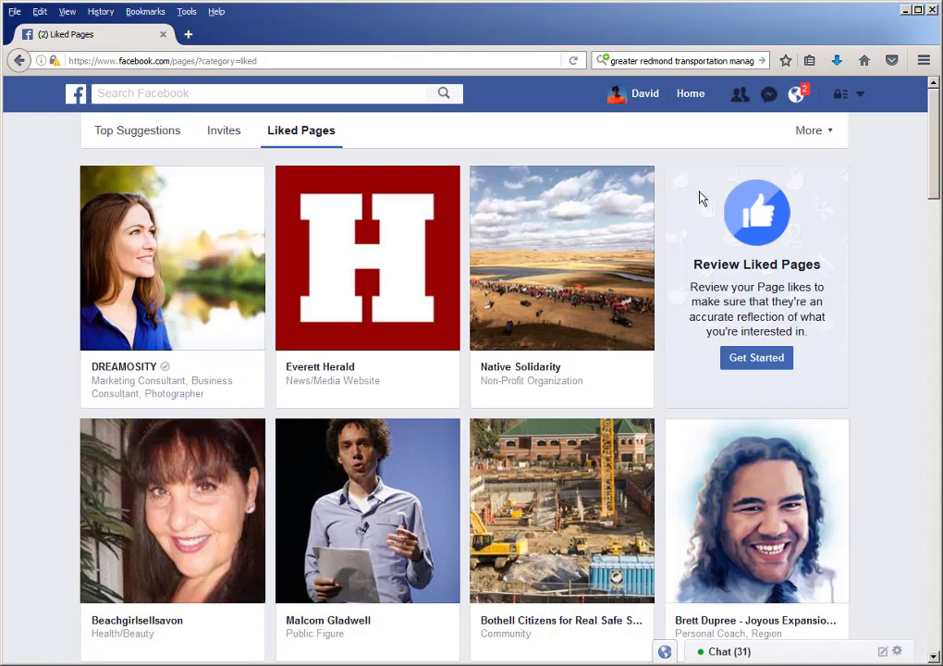
click(812, 132)
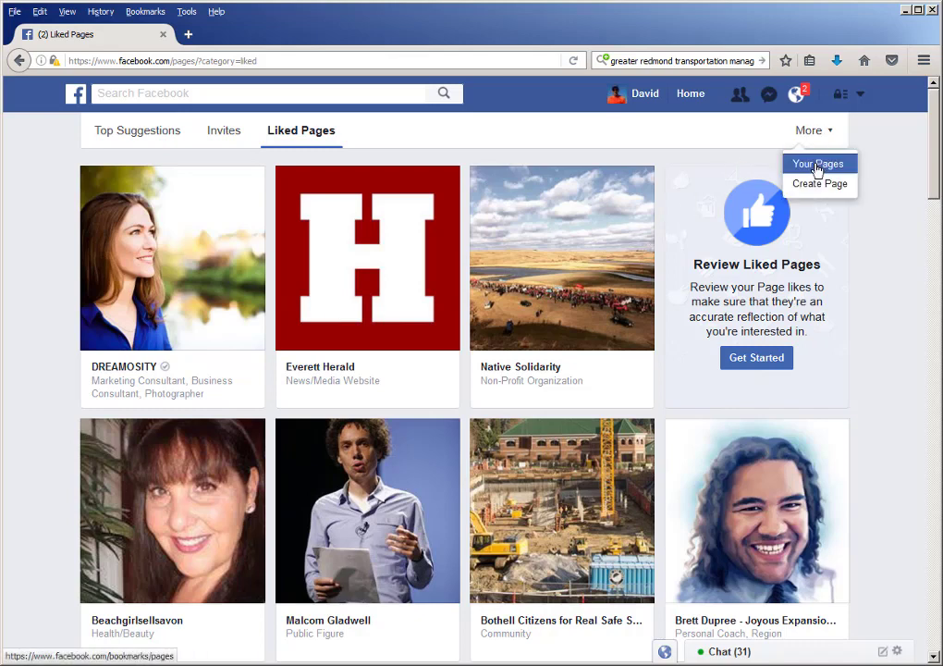
click(817, 166)
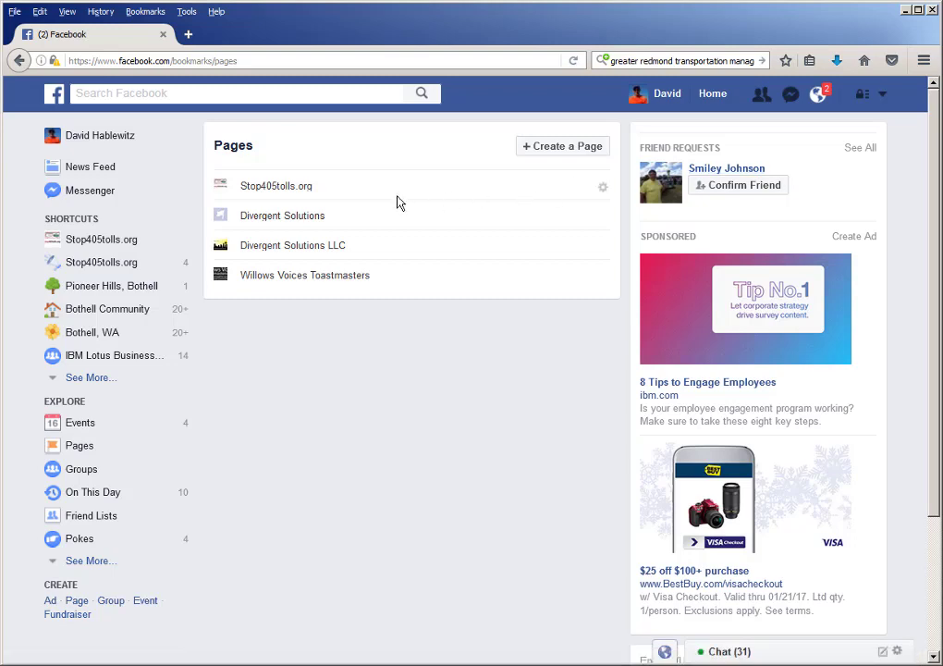
click(305, 278)
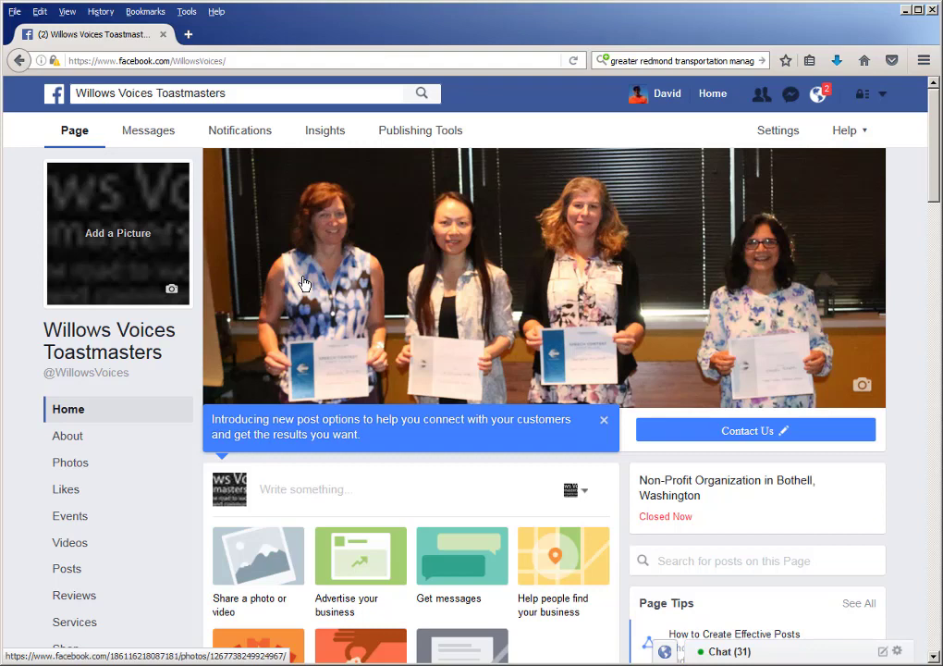
Go to the page's events and open the past Weekly Club Meeting of January 13.
scroll(305, 282, down, 1)
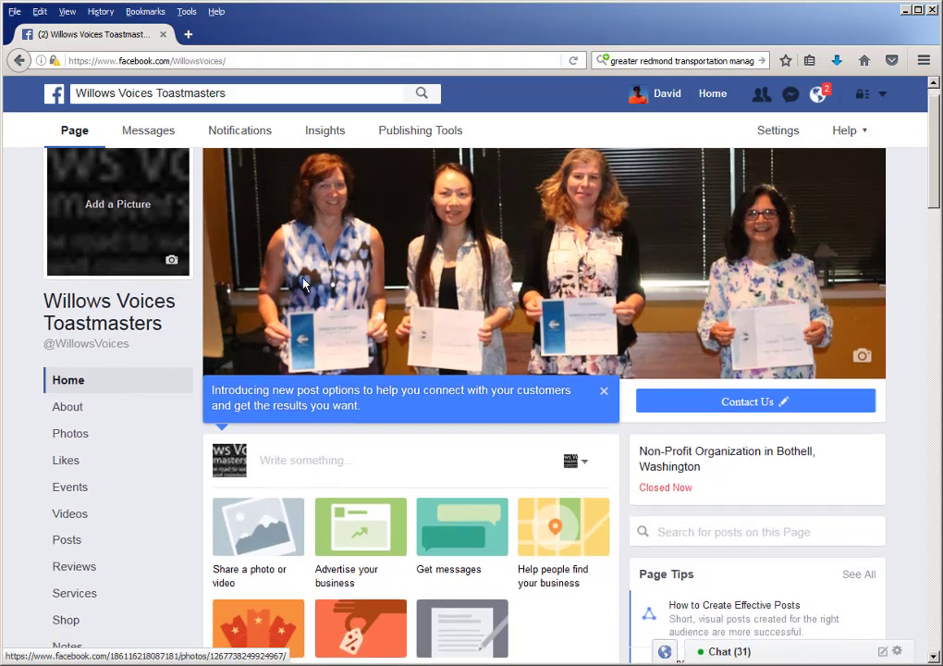
click(78, 473)
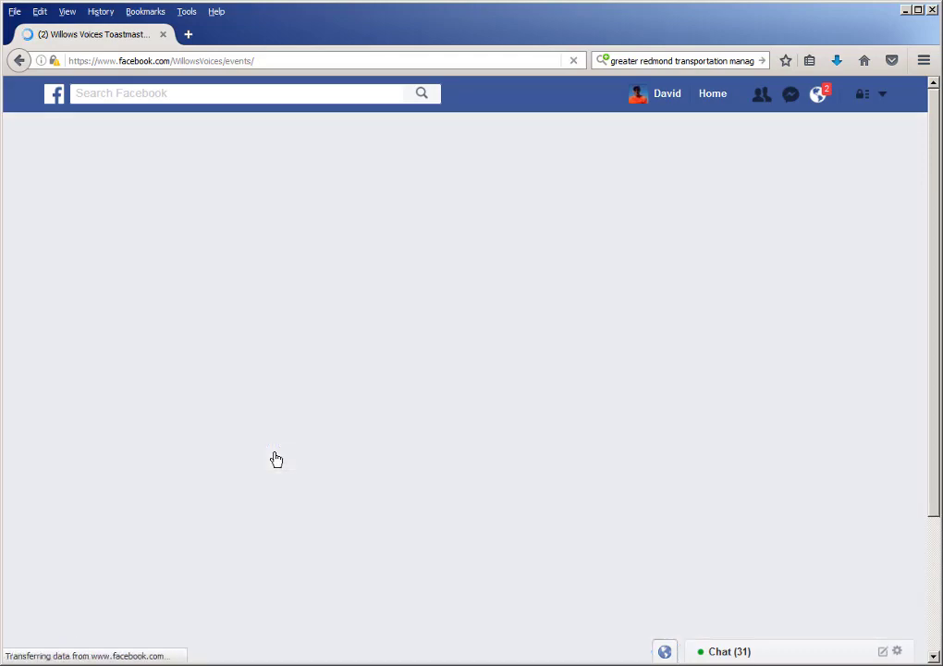
scroll(415, 434, down, 3)
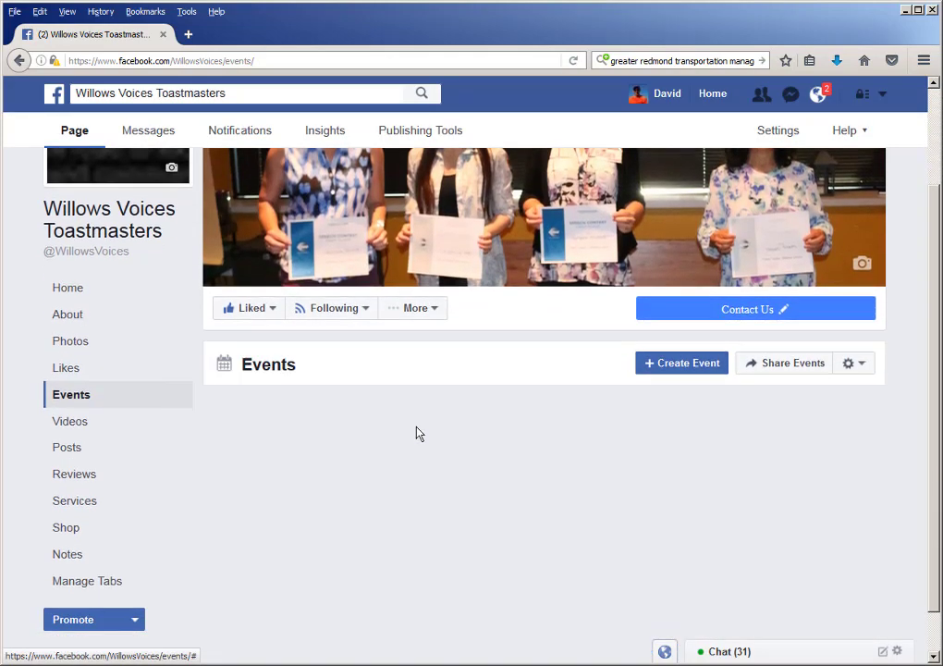
scroll(522, 418, down, 5)
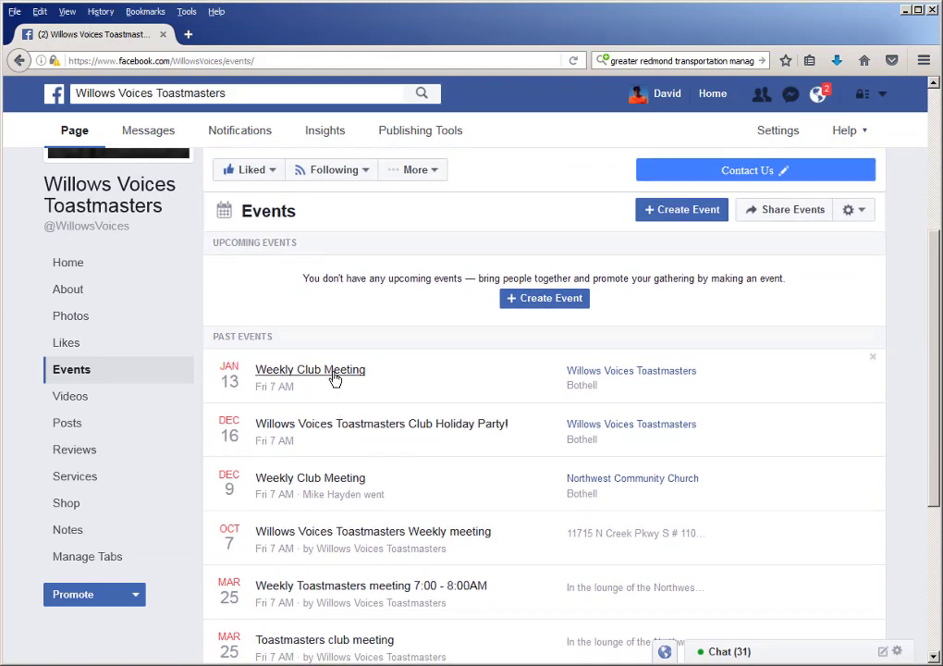
mouse_move(334, 378)
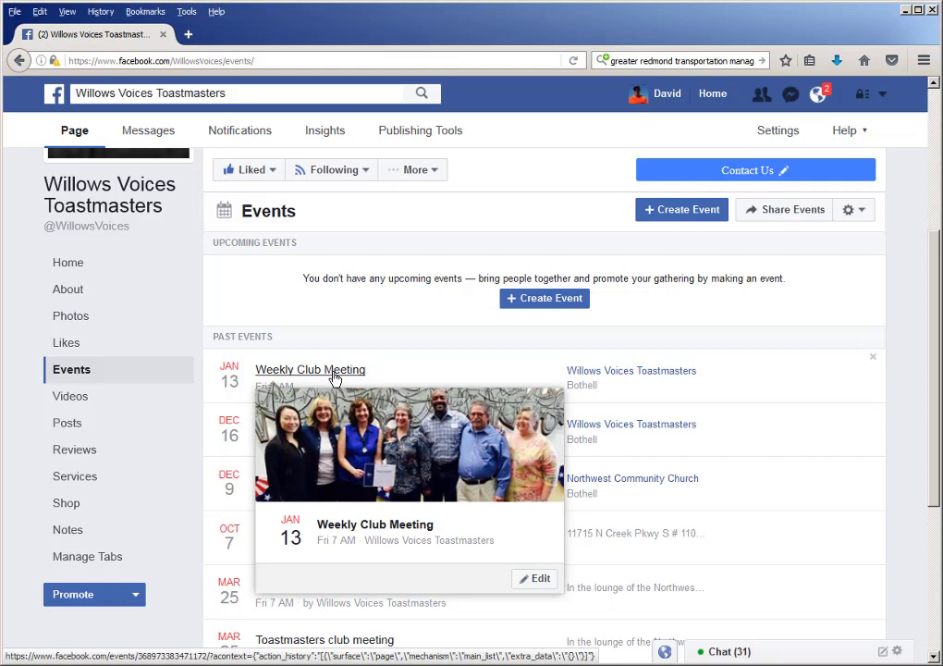
click(333, 371)
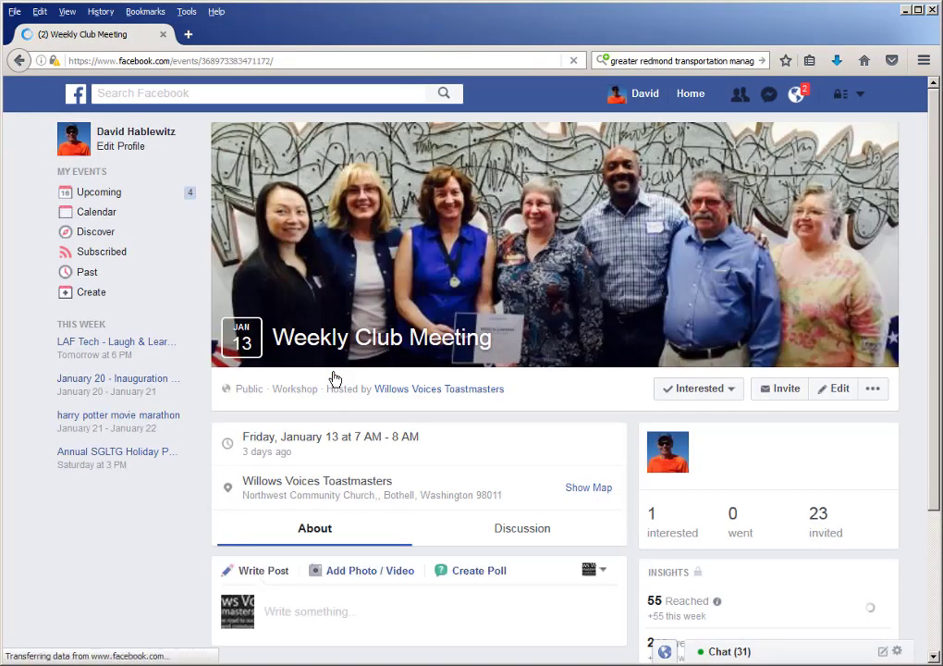
Copy the entire Details text of the Weekly Club Meeting event.
scroll(506, 437, down, 5)
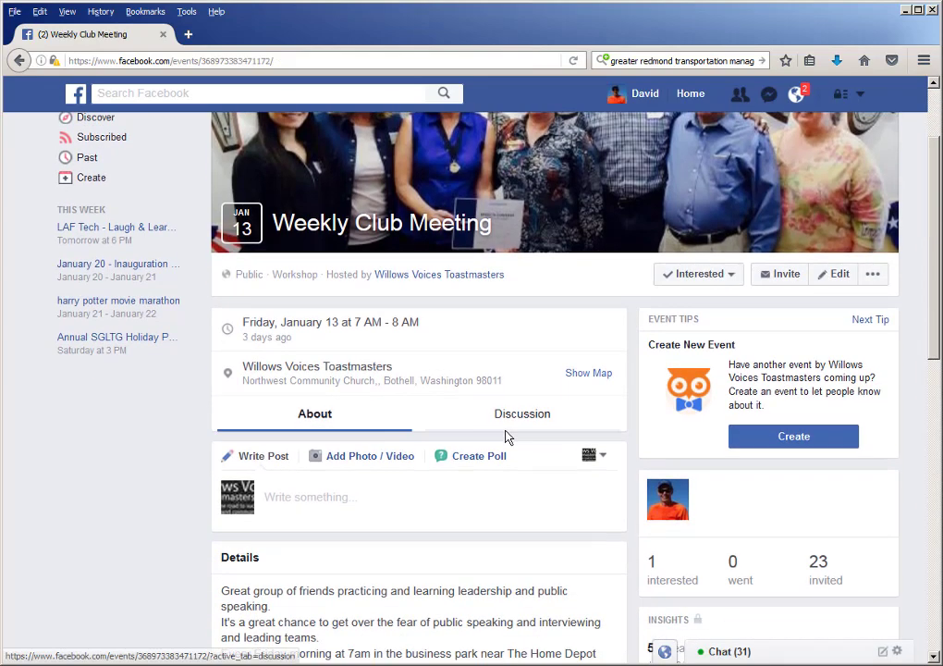
scroll(506, 437, down, 1)
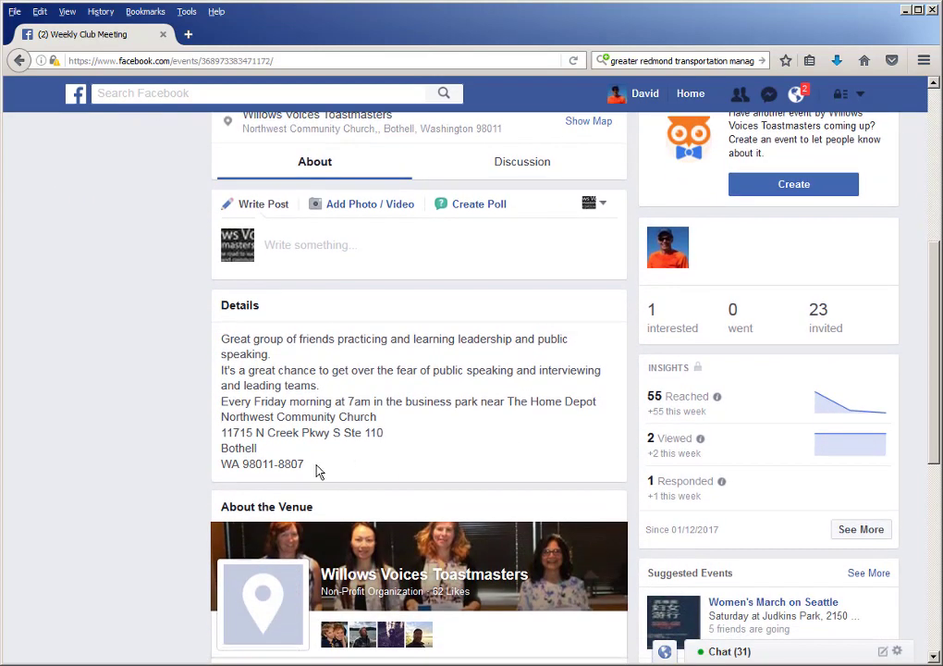
drag(310, 467, 220, 338)
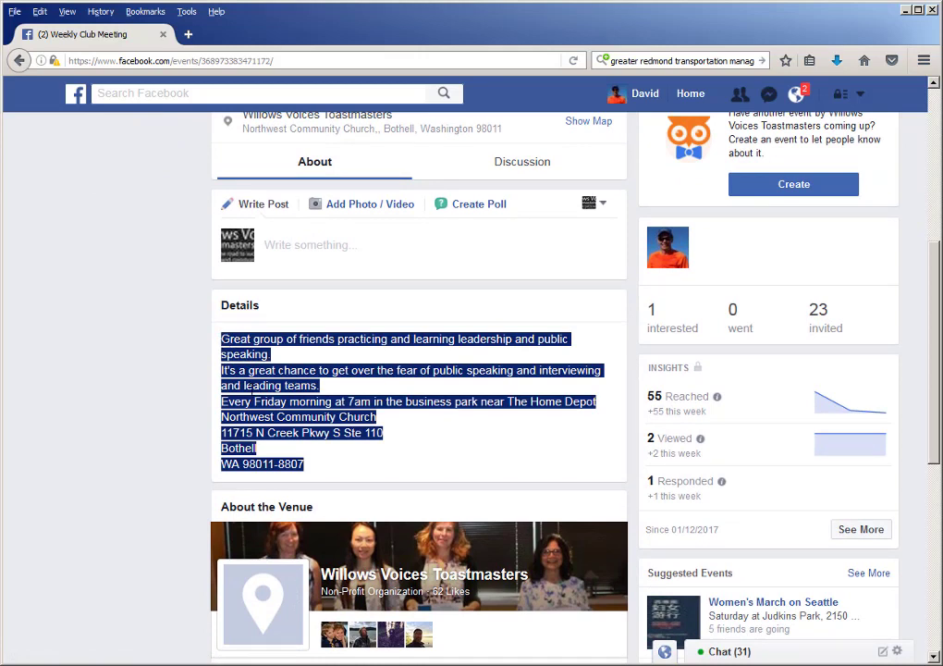
right_click(255, 394)
click(264, 399)
Start a new event for Willows Voices Toastmasters and name it "Club meeting".
scroll(274, 398, up, 1)
scroll(273, 398, up, 5)
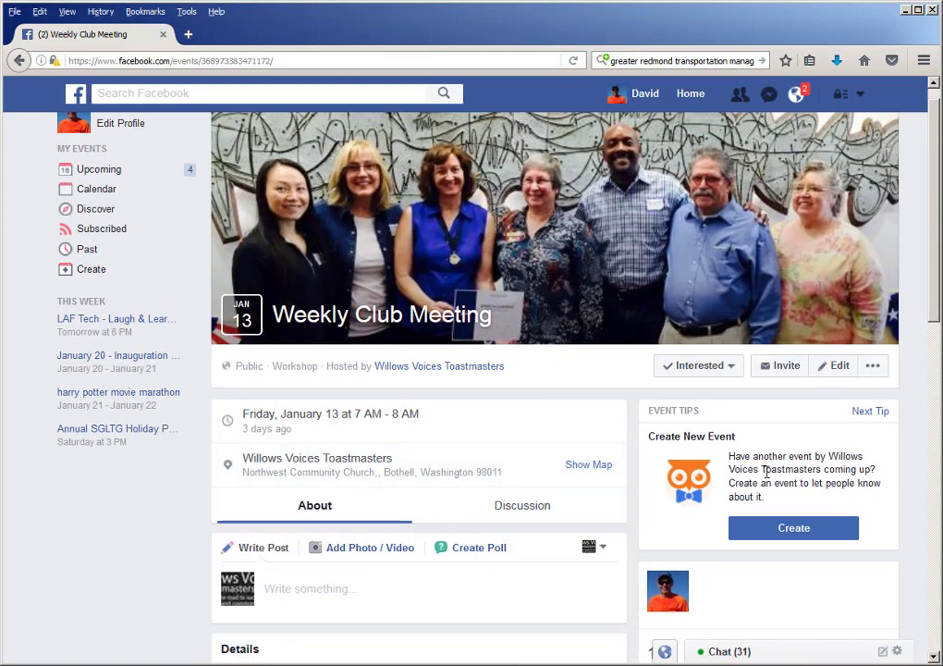
click(789, 527)
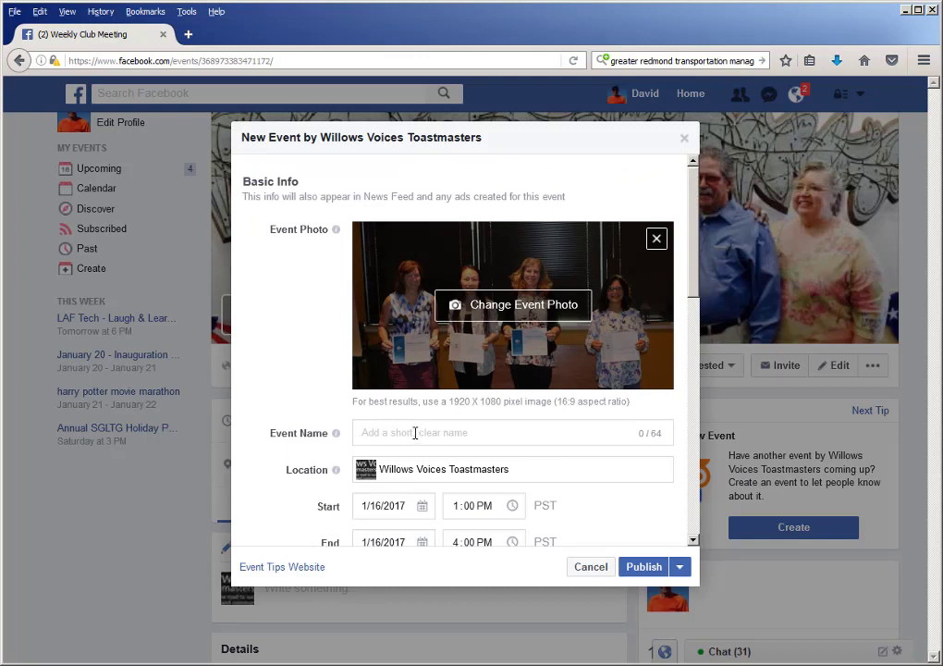
text(Club meeting)
Paste the copied meeting details into the new event's description.
scroll(432, 434, down, 2)
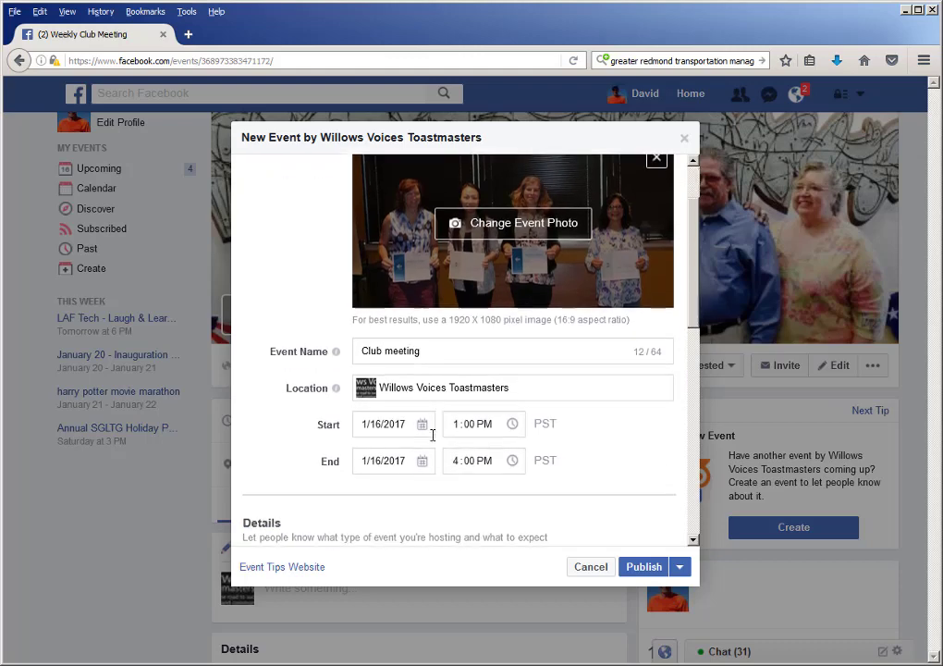
scroll(431, 434, down, 5)
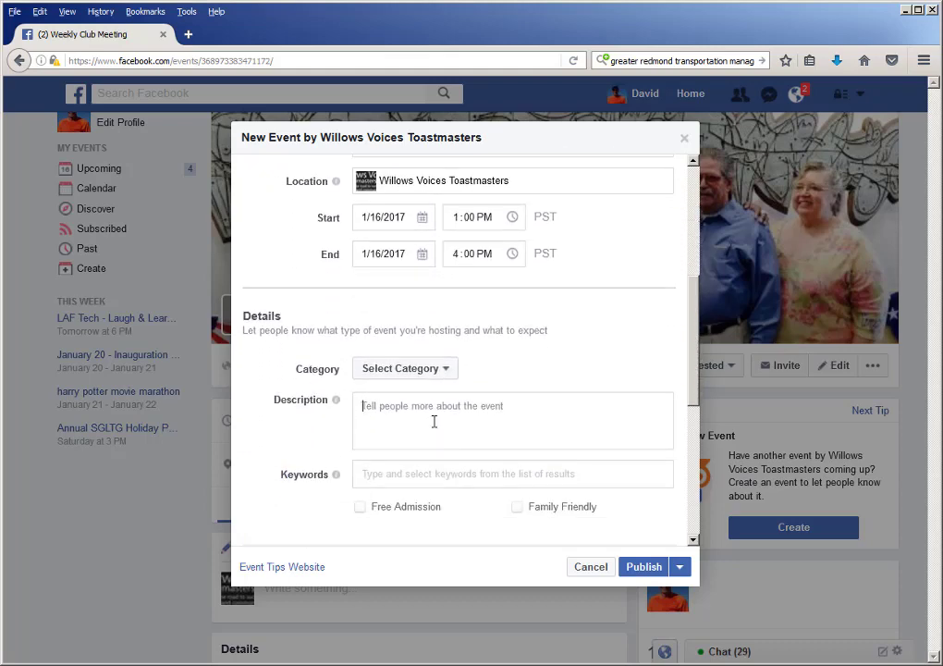
click(433, 422)
key(ctrl+v)
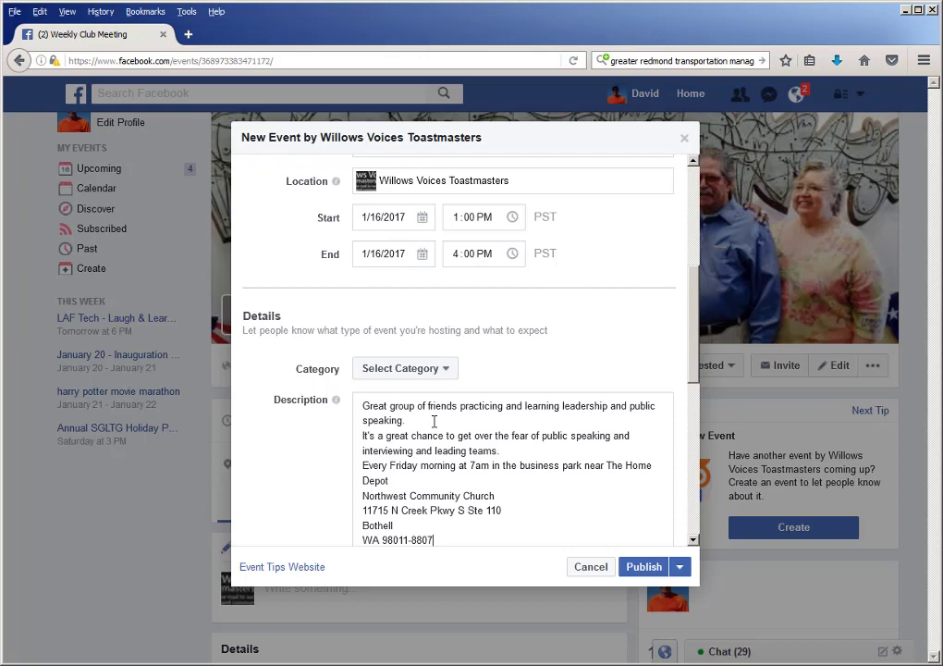
Set the new event's category to Meetup under Interests.
click(430, 371)
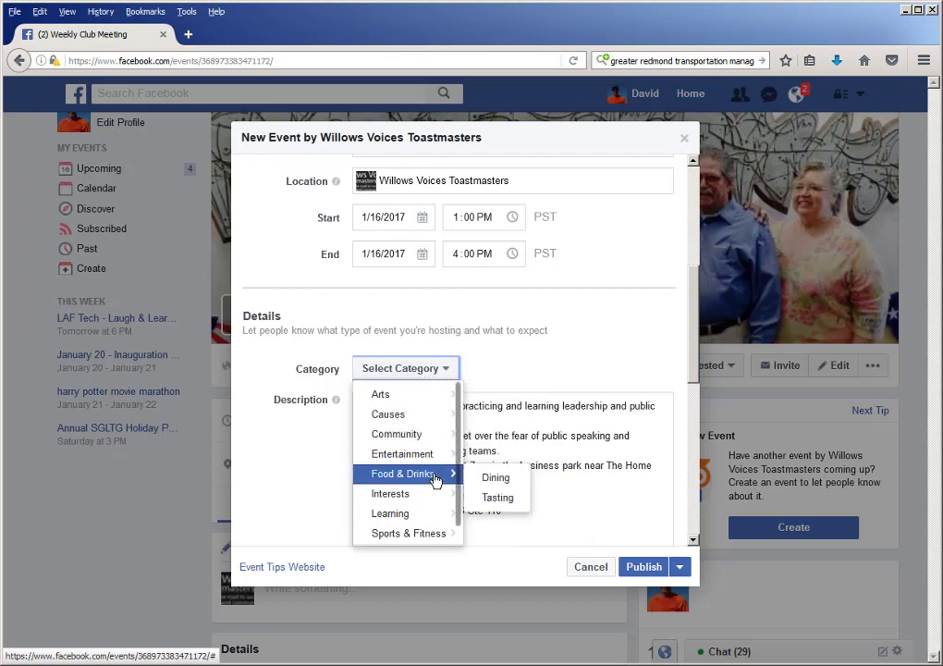
mouse_move(429, 497)
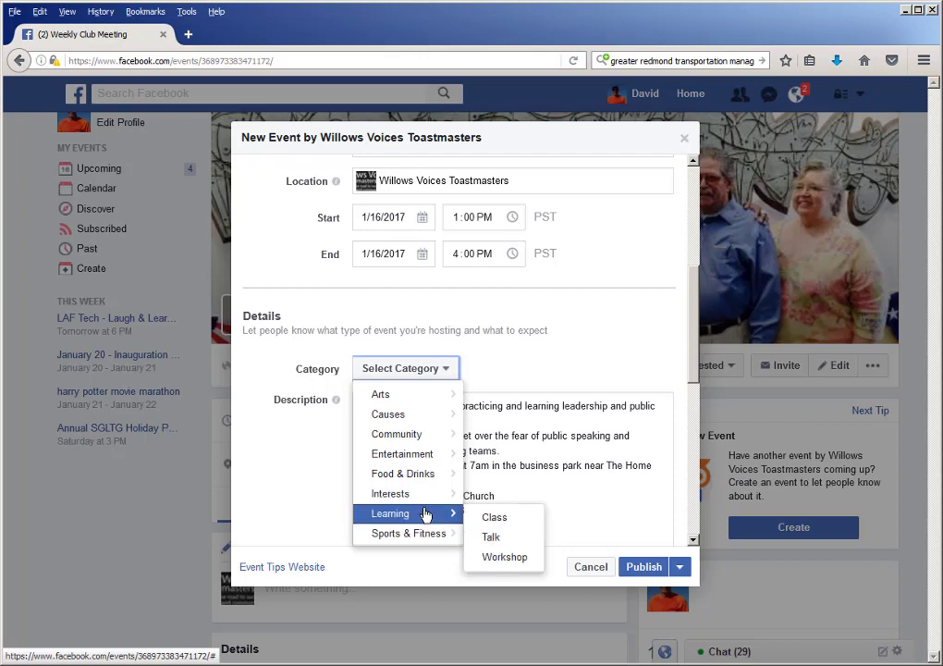
mouse_move(433, 441)
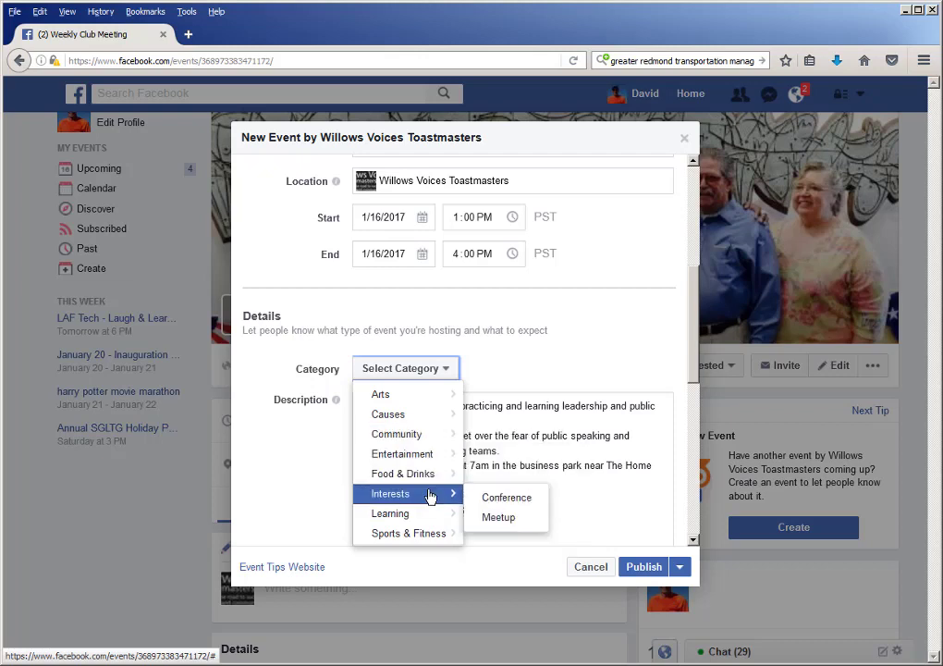
click(497, 520)
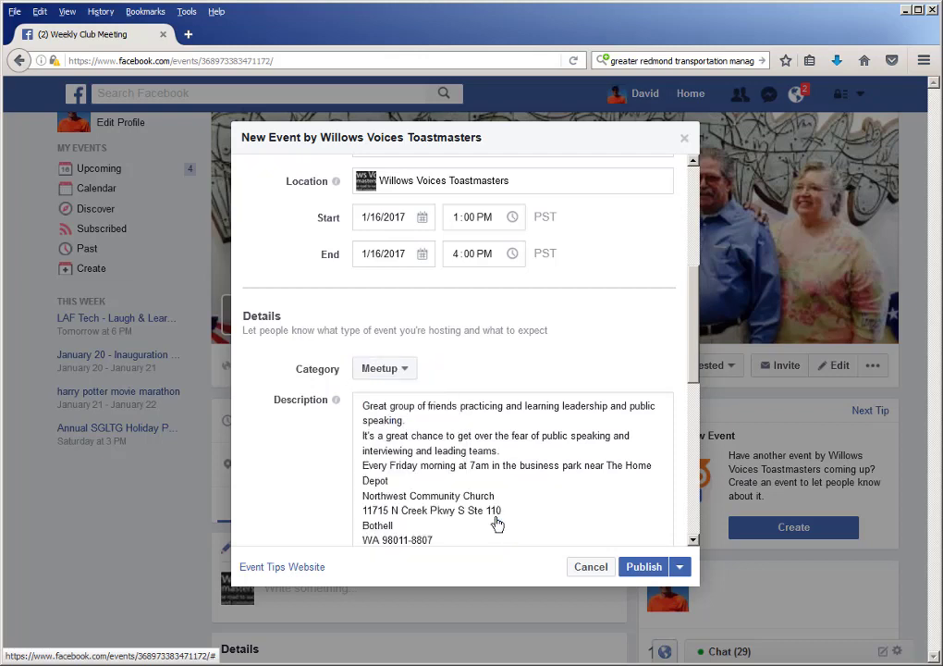
scroll(656, 328, down, 5)
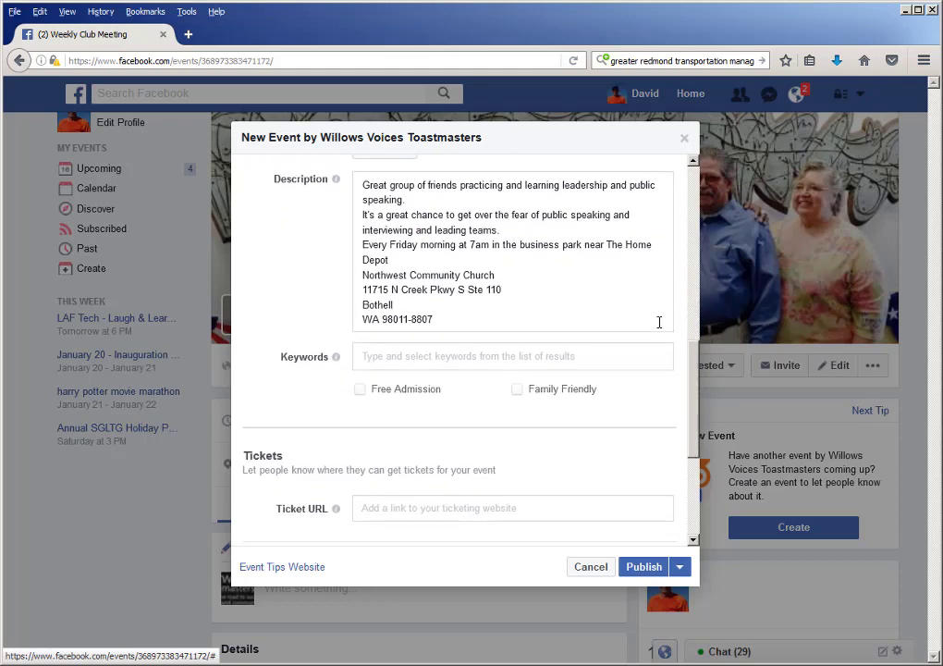
scroll(654, 330, down, 1)
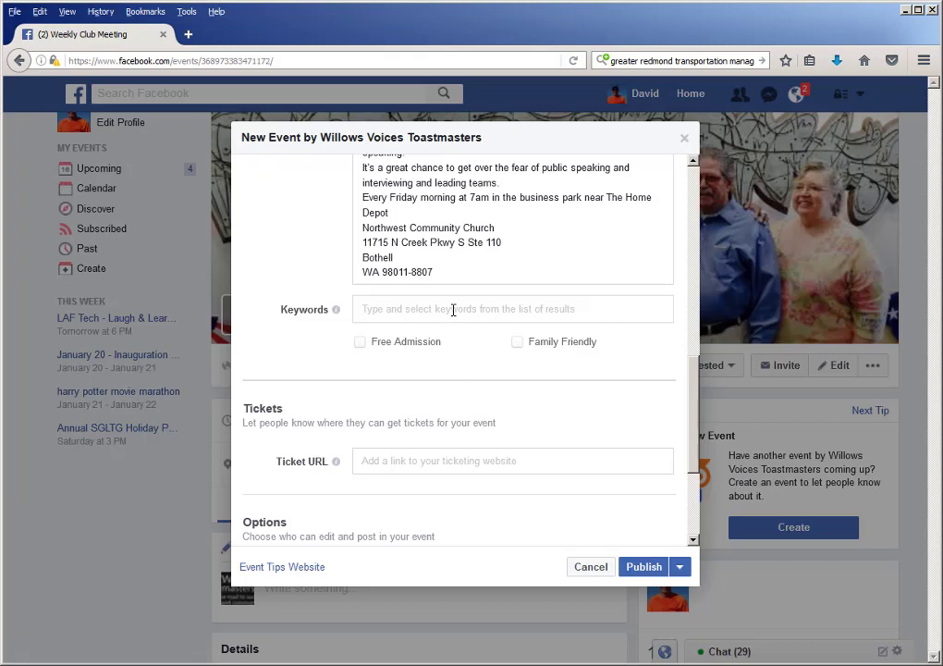
Add the suggested keyword "Toastmaster" to the new event and mark it as Free Admission.
text(Toastmast)
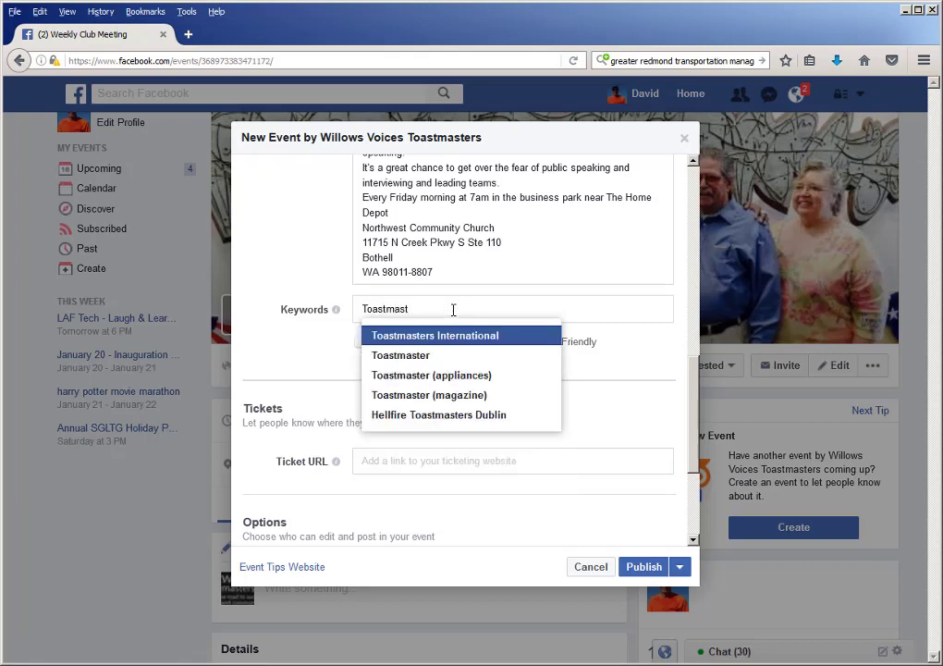
key(Down)
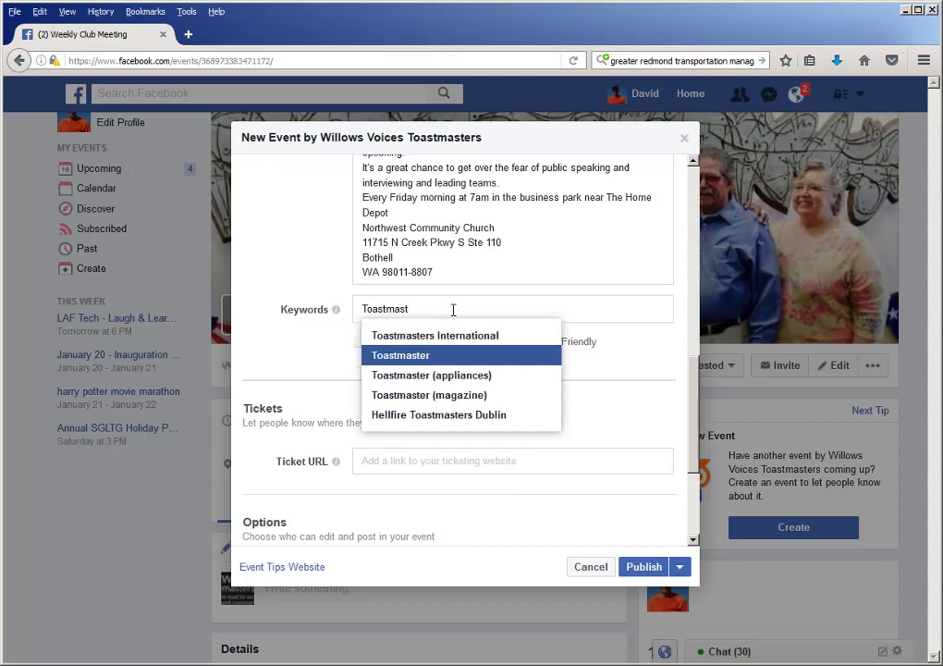
key(Return)
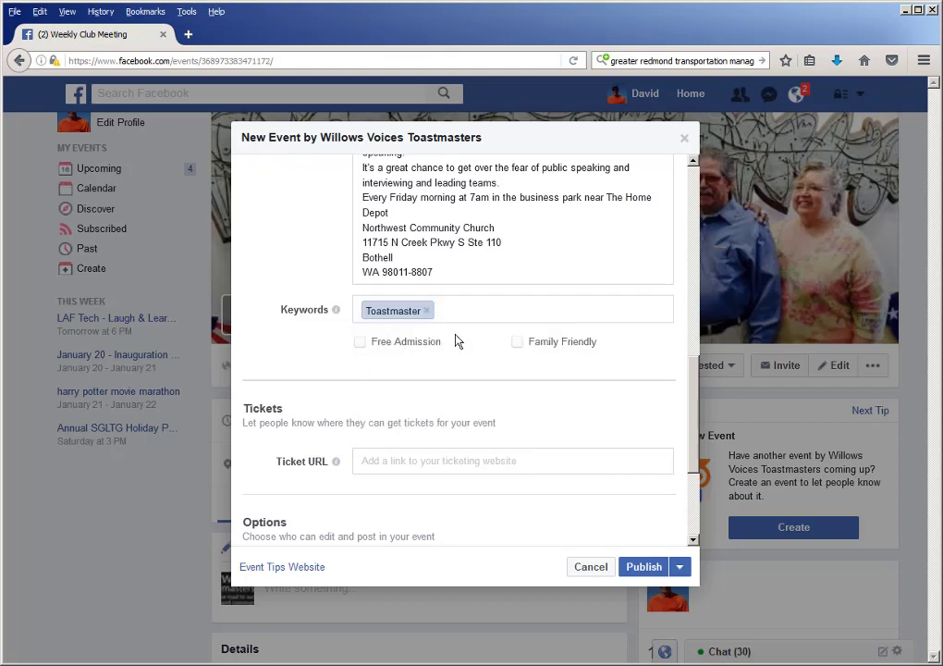
scroll(462, 400, up, 2)
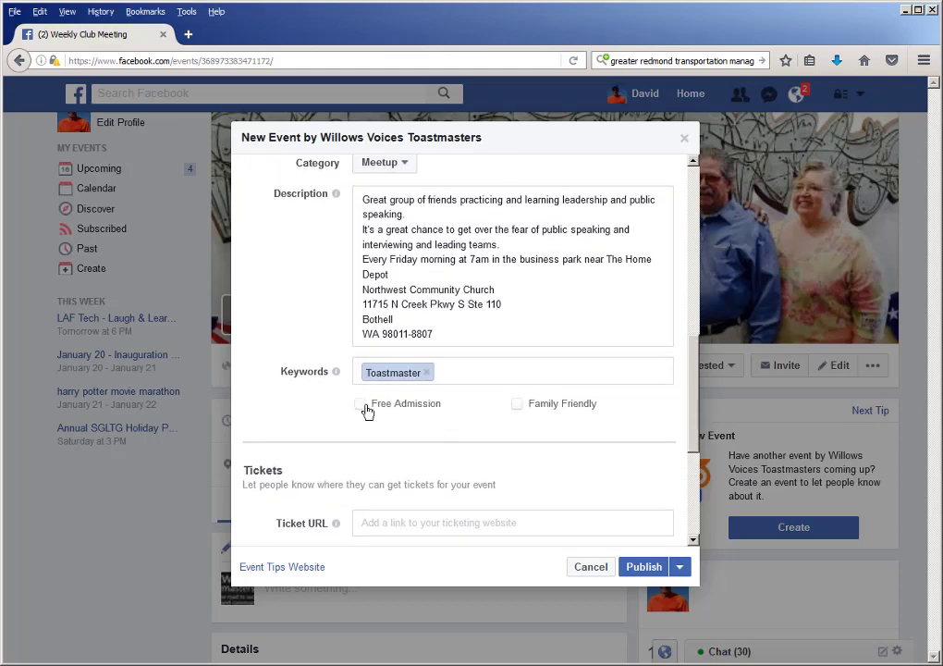
click(361, 405)
scroll(404, 453, down, 2)
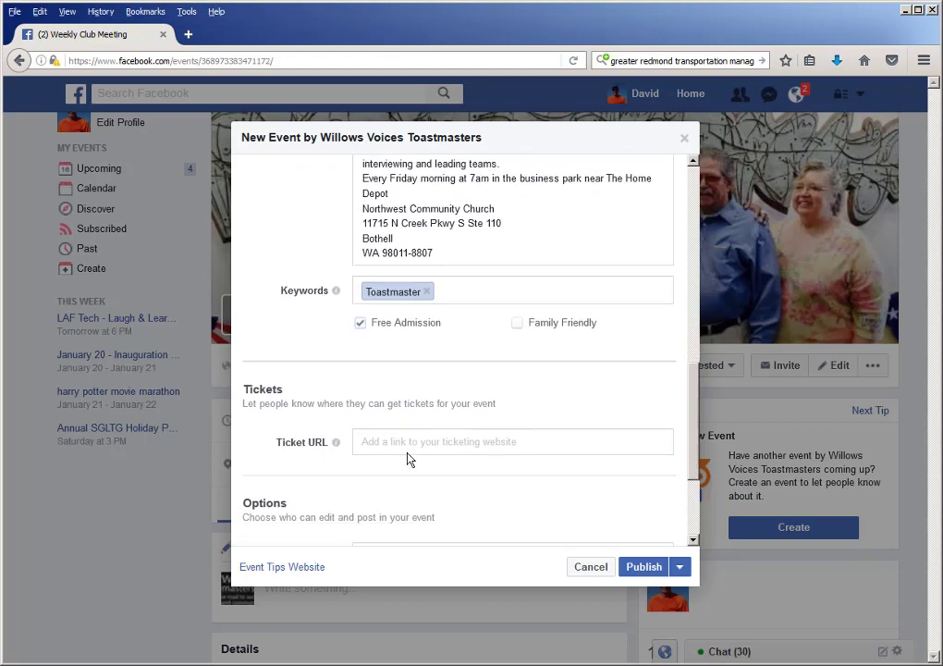
scroll(410, 459, down, 2)
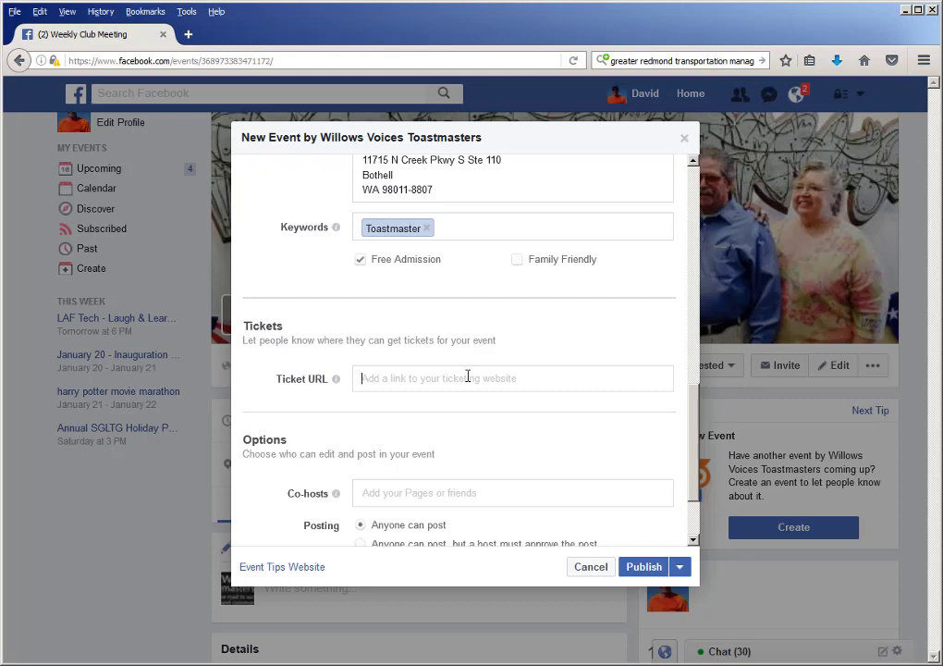
text(http://willowsvoices.toastmastersclubs.org/)
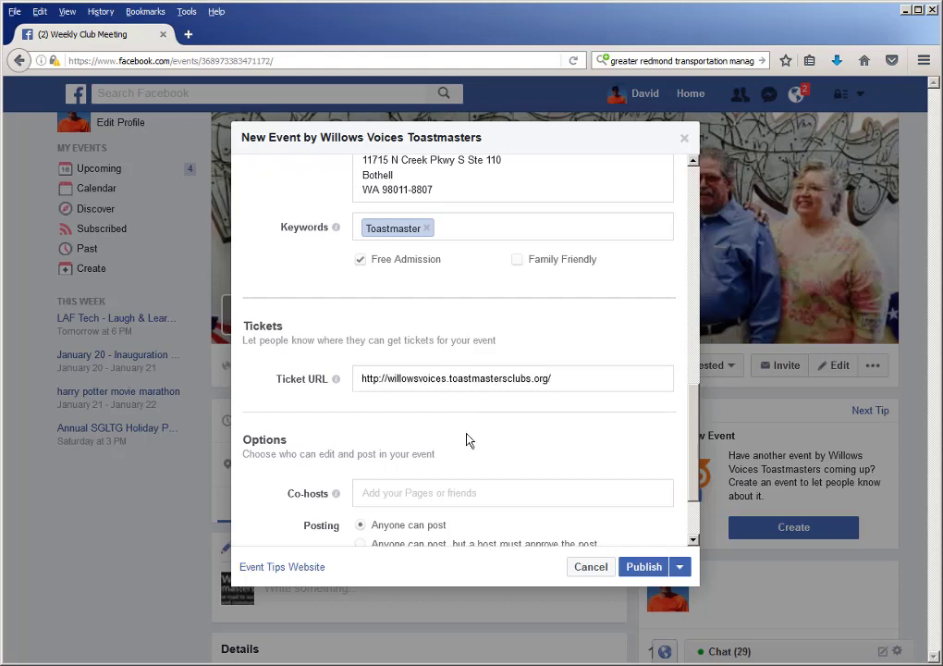
Review the event's posting and guest list options, its basic info, and the alternatives to publishing immediately.
scroll(467, 440, down, 2)
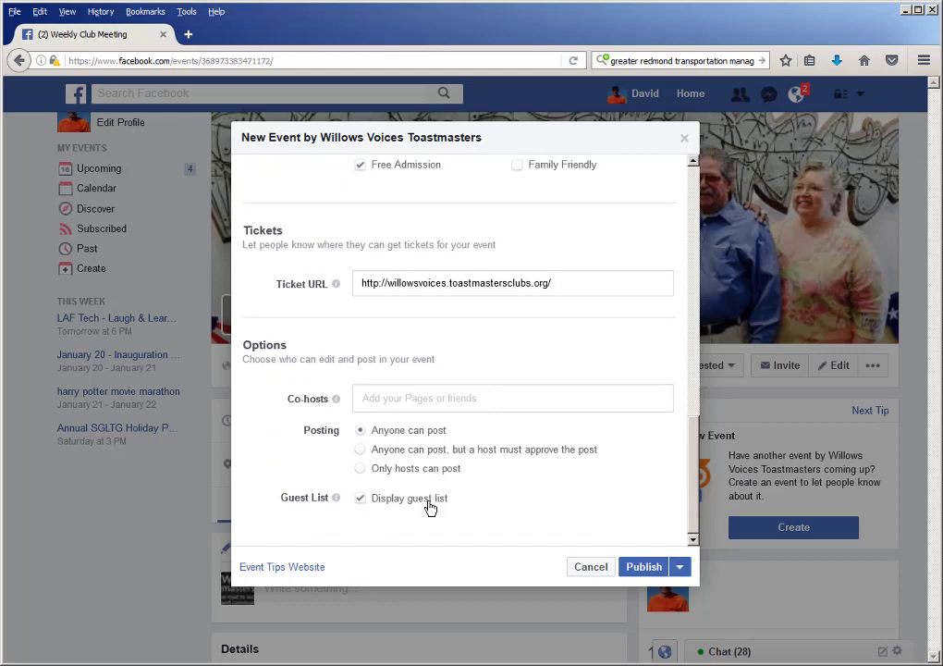
scroll(413, 516, up, 5)
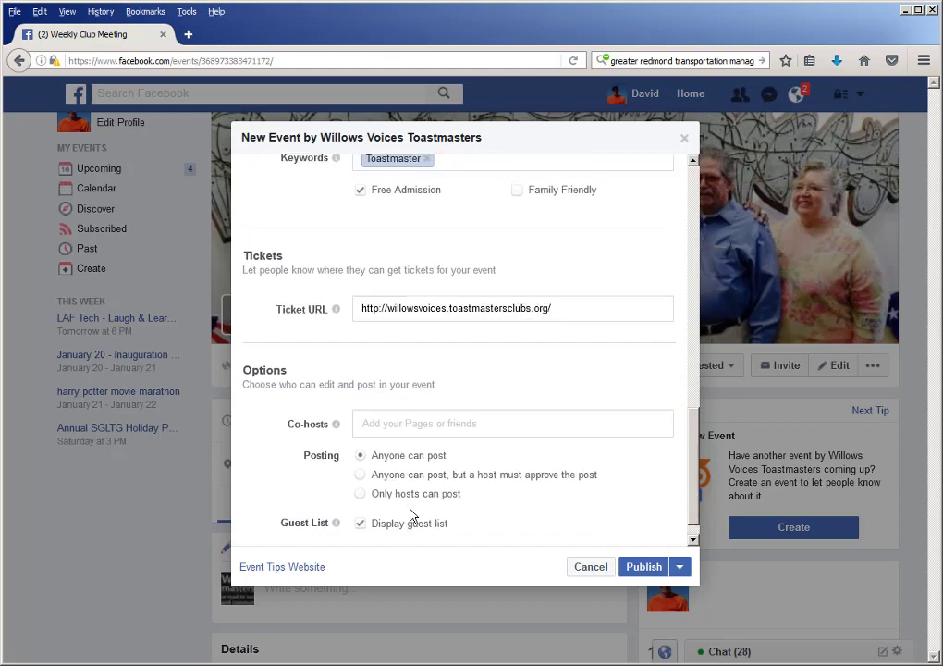
scroll(412, 509, up, 2)
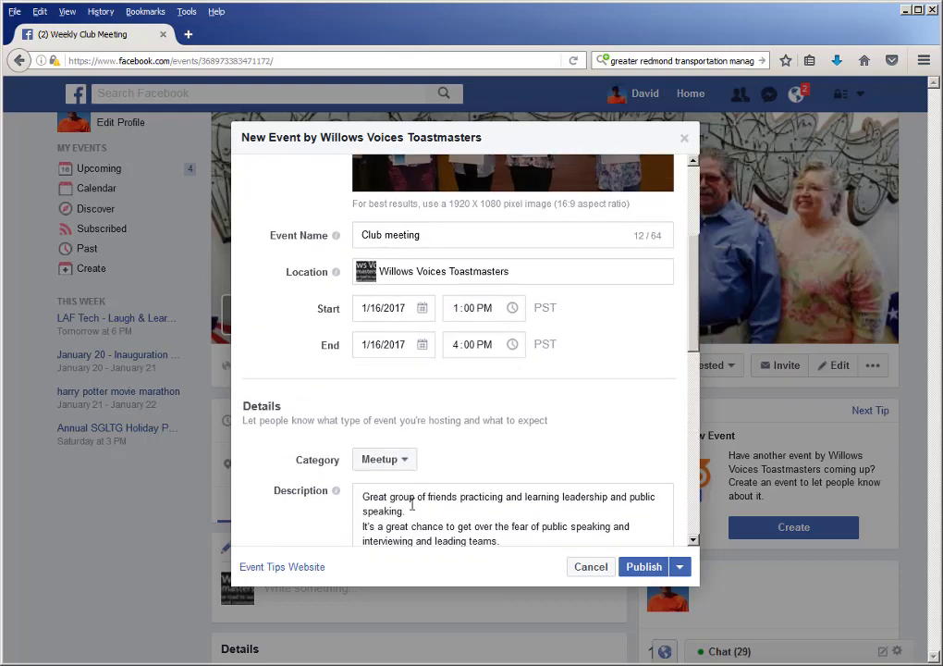
scroll(412, 510, up, 5)
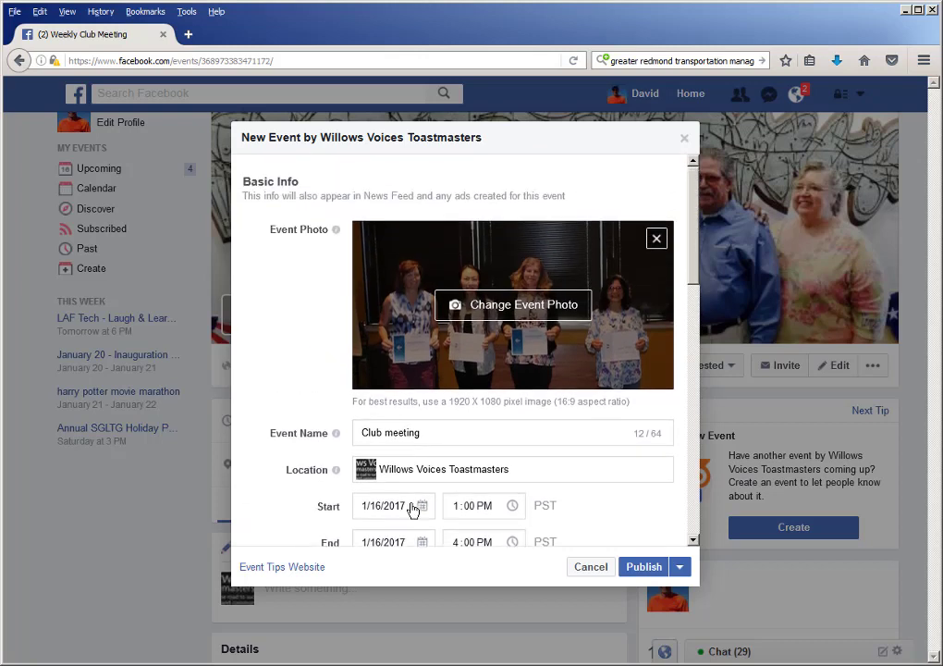
click(682, 570)
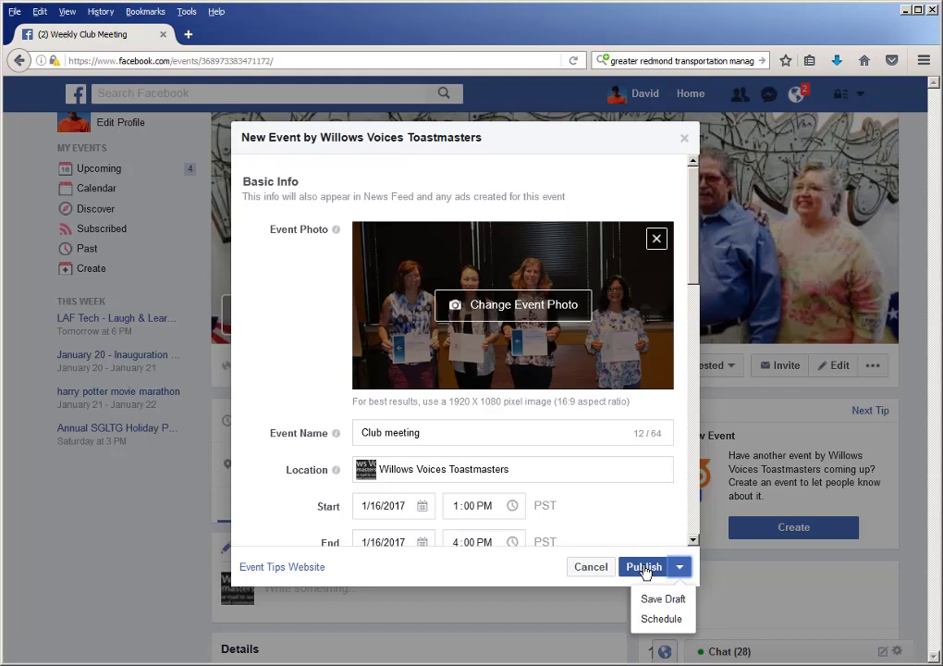
click(564, 521)
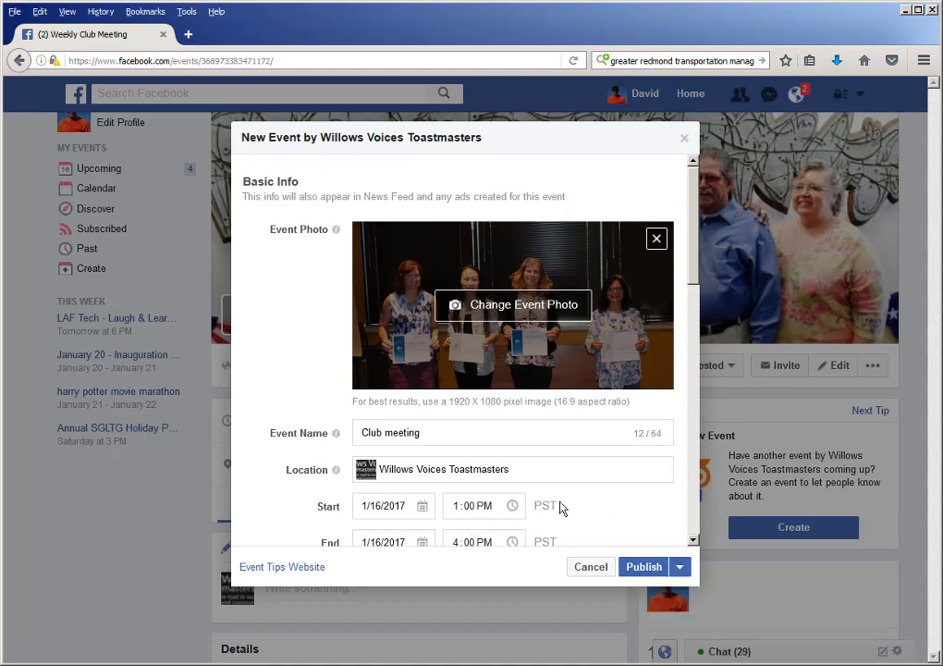
Set the event's start date to 1/20/2017.
scroll(517, 463, down, 2)
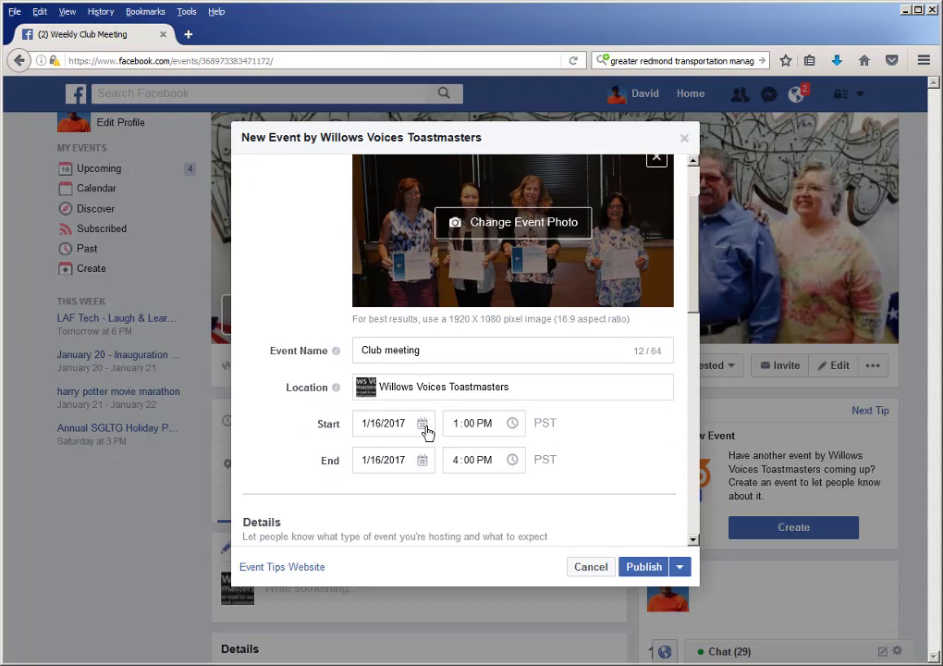
click(426, 430)
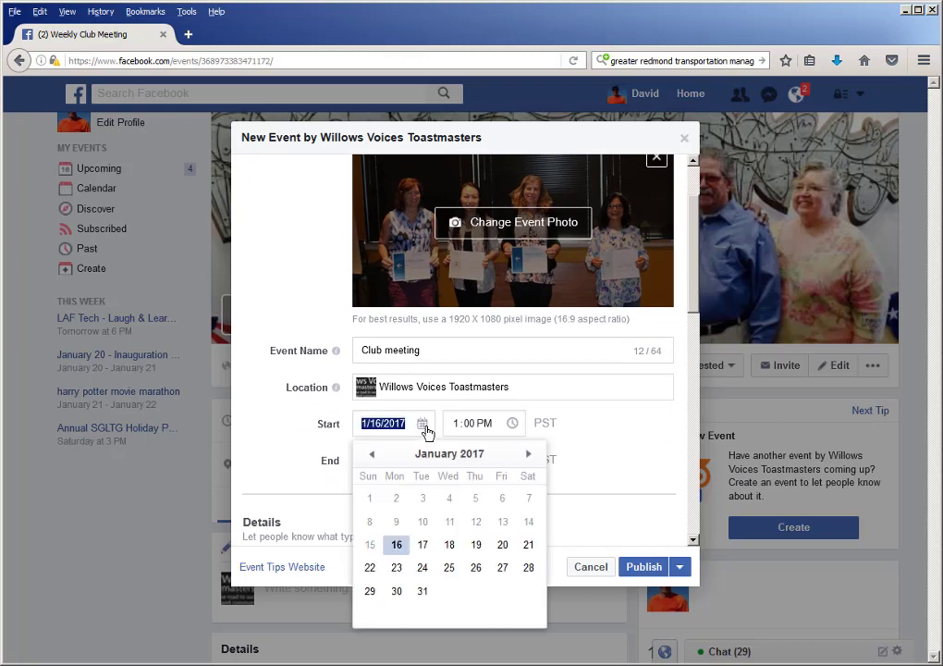
click(503, 545)
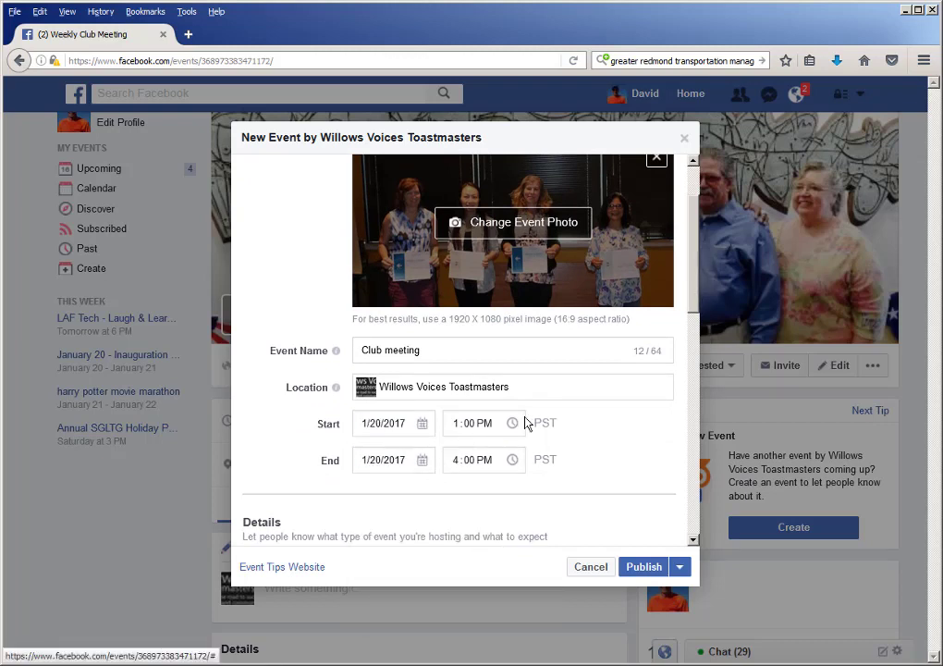
Set the event to run from 7:00 AM to 8:00 AM and publish it.
click(477, 423)
key(Down)
click(455, 425)
text(7)
click(456, 460)
click(483, 460)
text(a)
click(609, 456)
scroll(609, 456, down, 5)
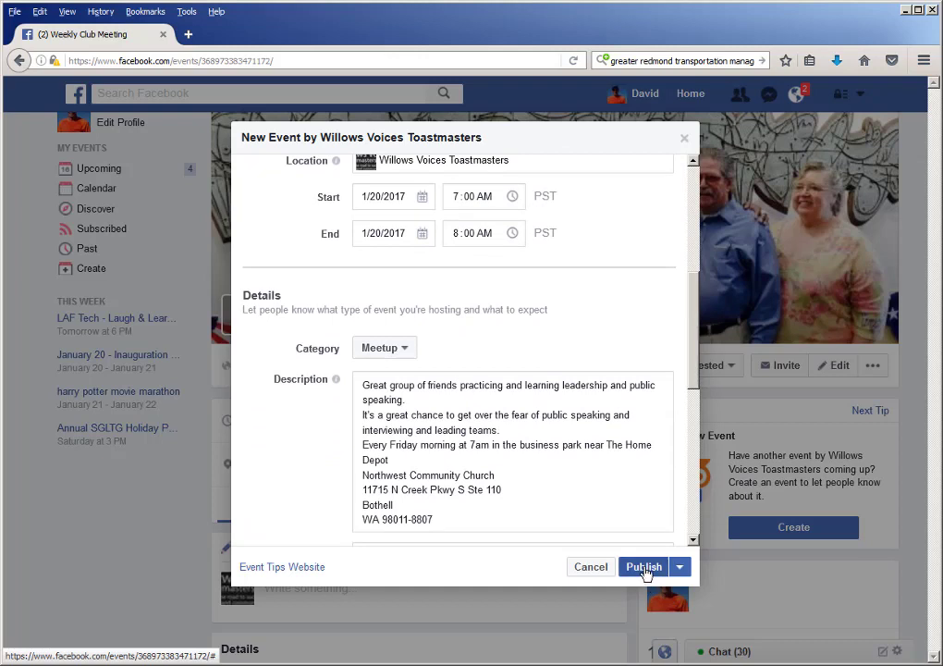
click(646, 570)
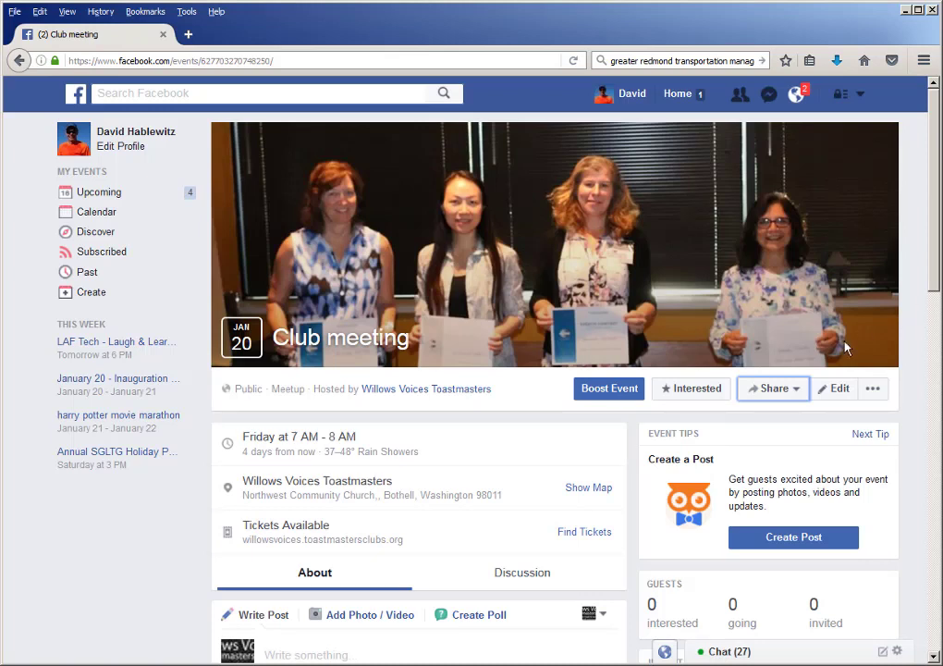
Invite everyone in the Toastmasters friend list to the Club meeting event and send the invites.
click(766, 389)
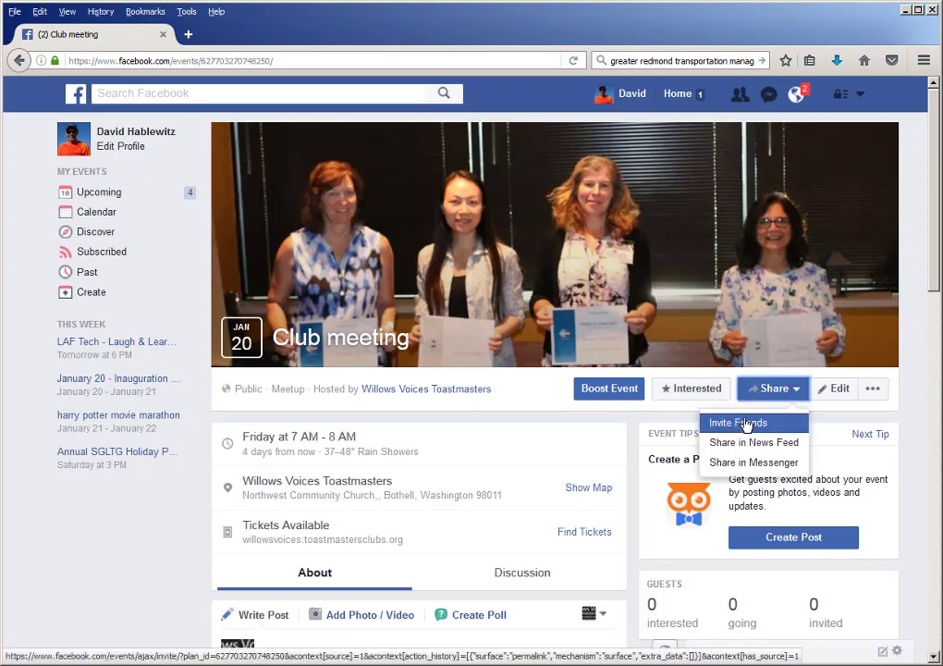
click(746, 423)
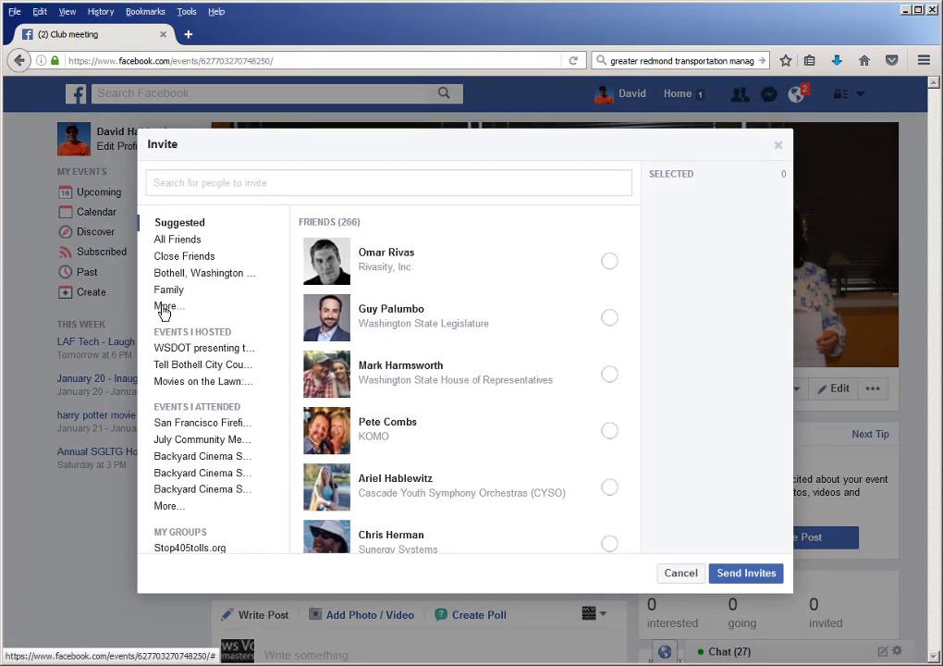
click(164, 309)
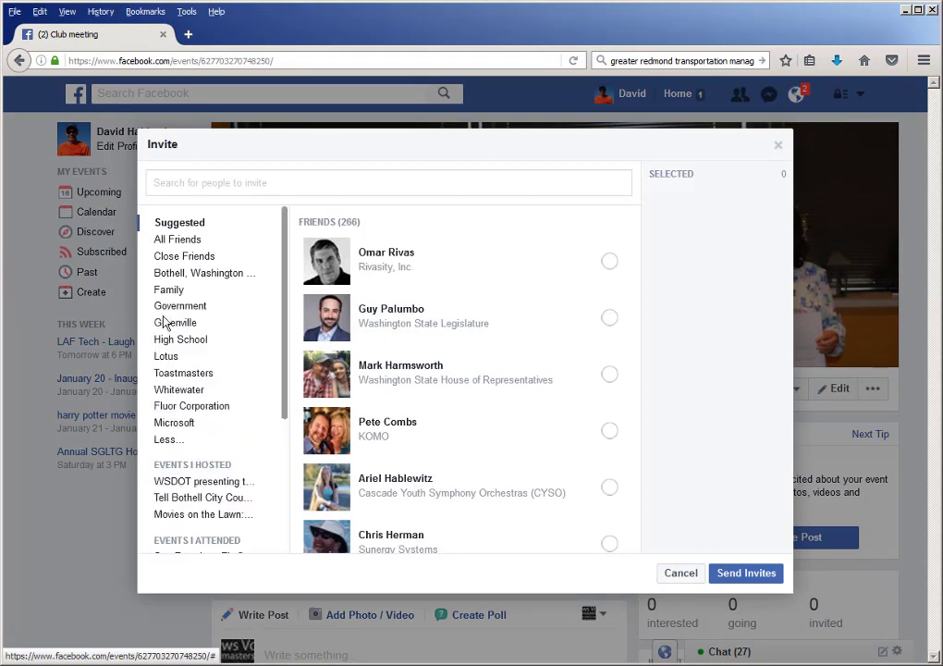
click(182, 373)
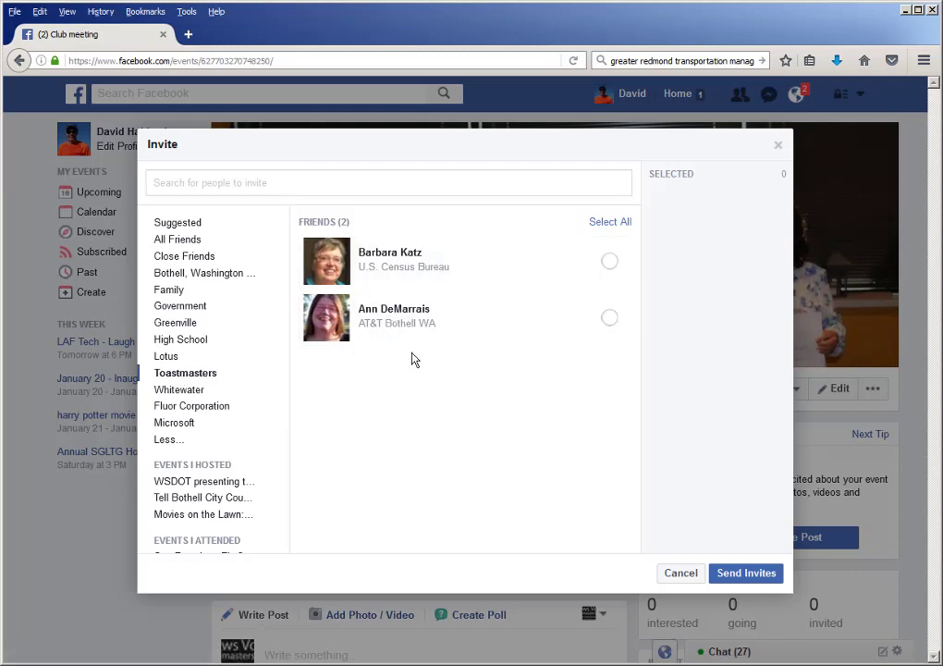
click(611, 225)
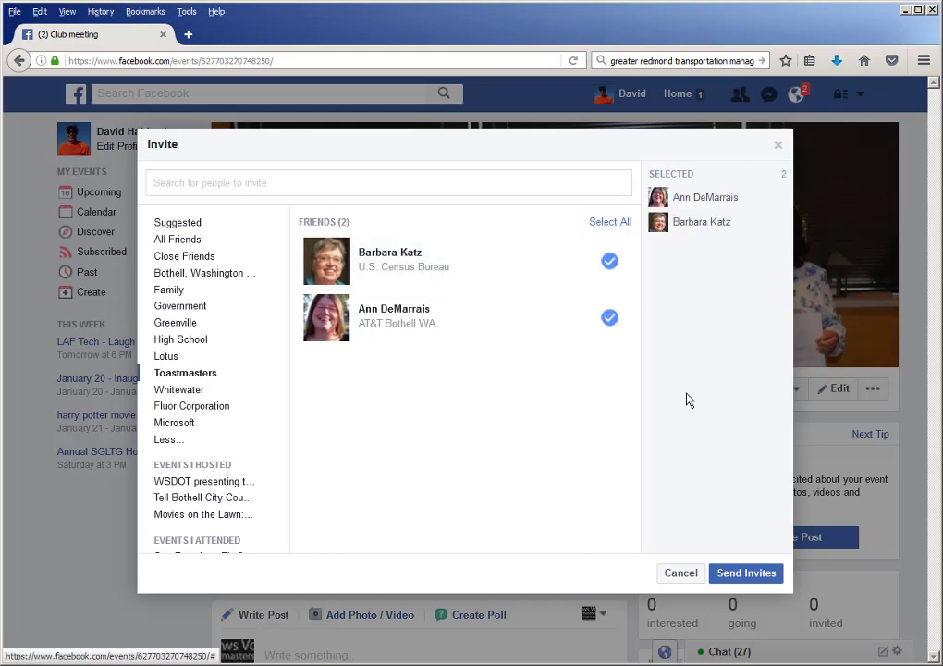
click(744, 574)
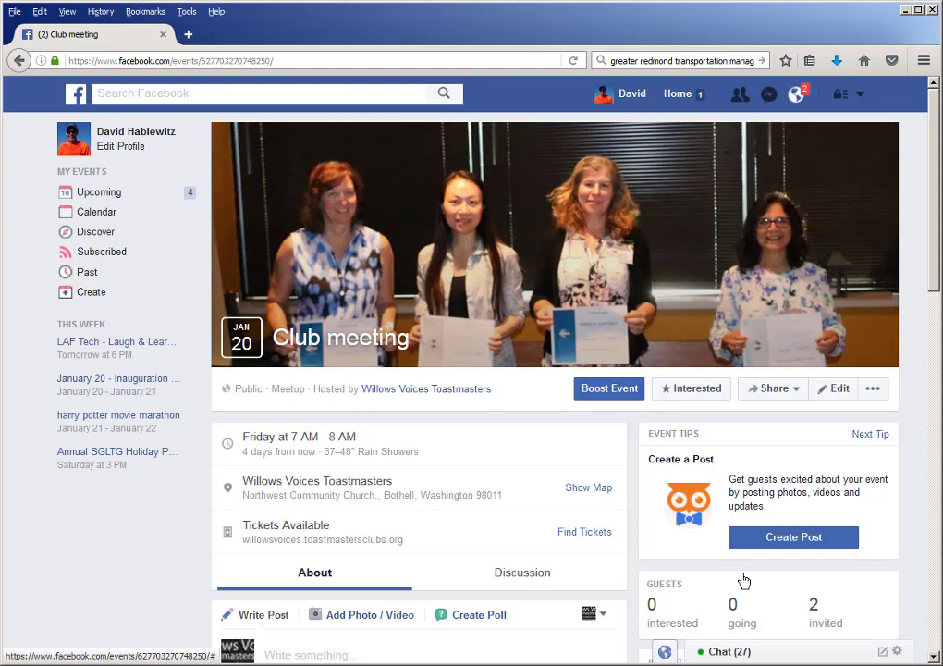
Share the event publicly on your own Timeline with the message "Hey, Join us at our Toastmasters meeting this Friday morning!".
scroll(741, 554, down, 3)
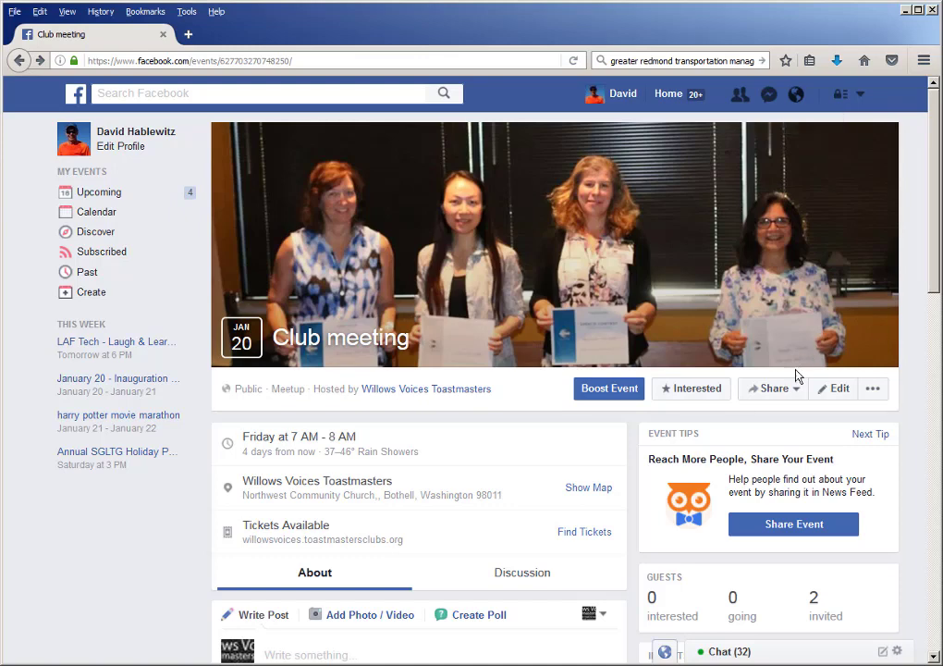
click(768, 391)
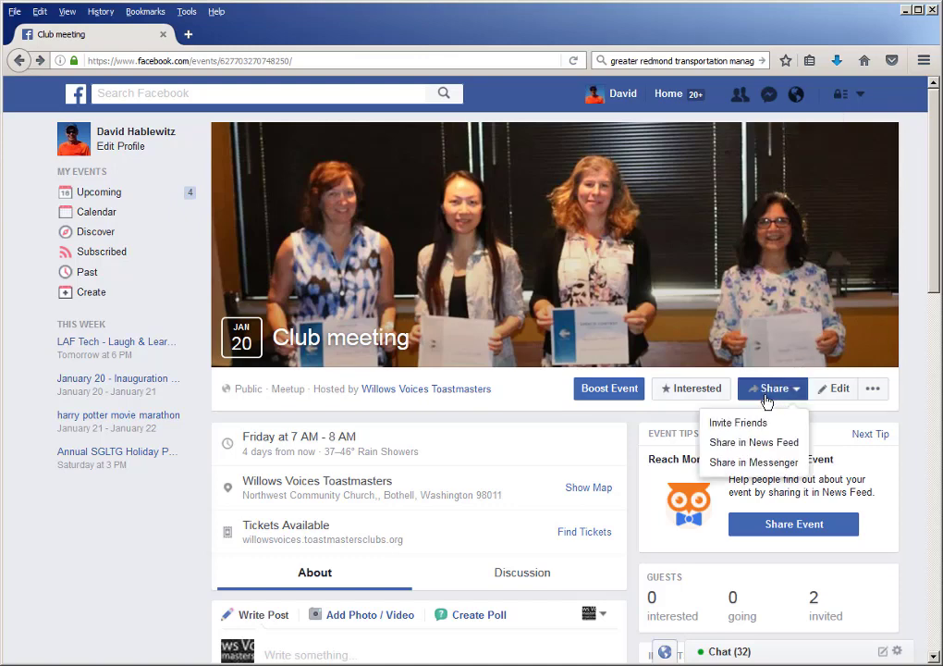
click(756, 446)
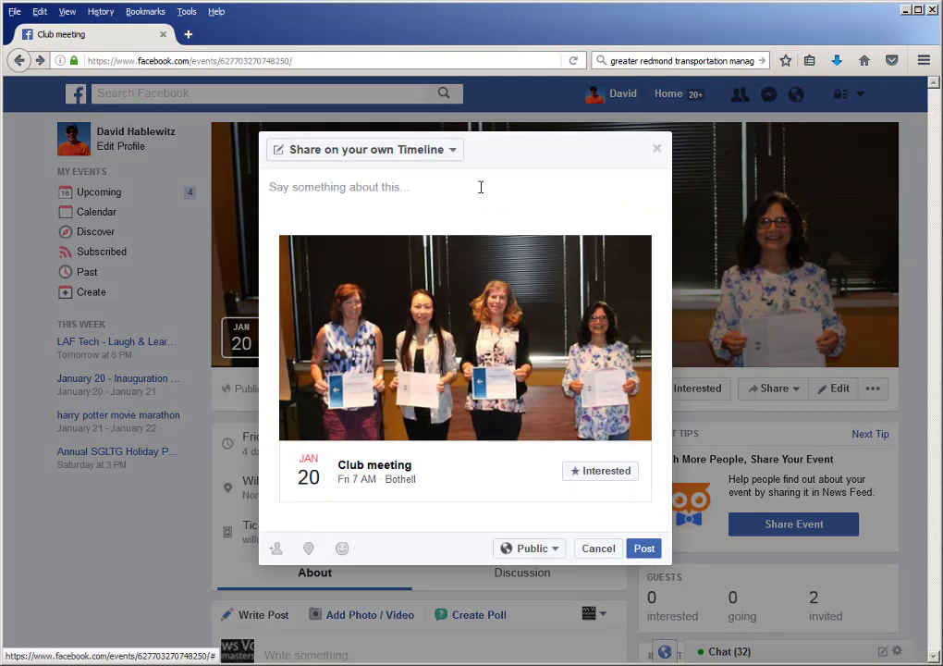
click(400, 189)
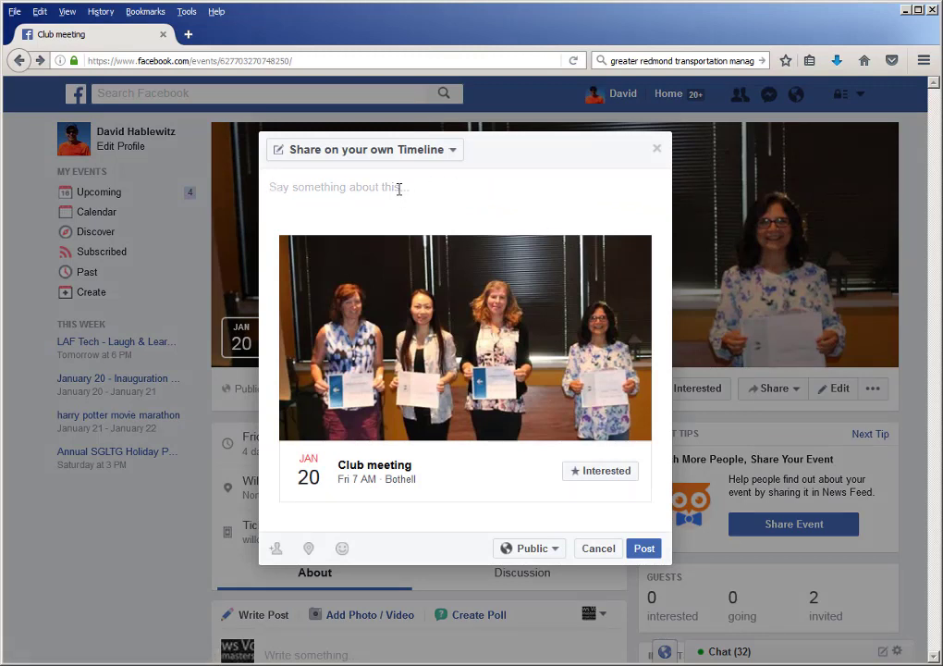
text(Hey, Join us at our Toastmasters meeting this Friday morning!)
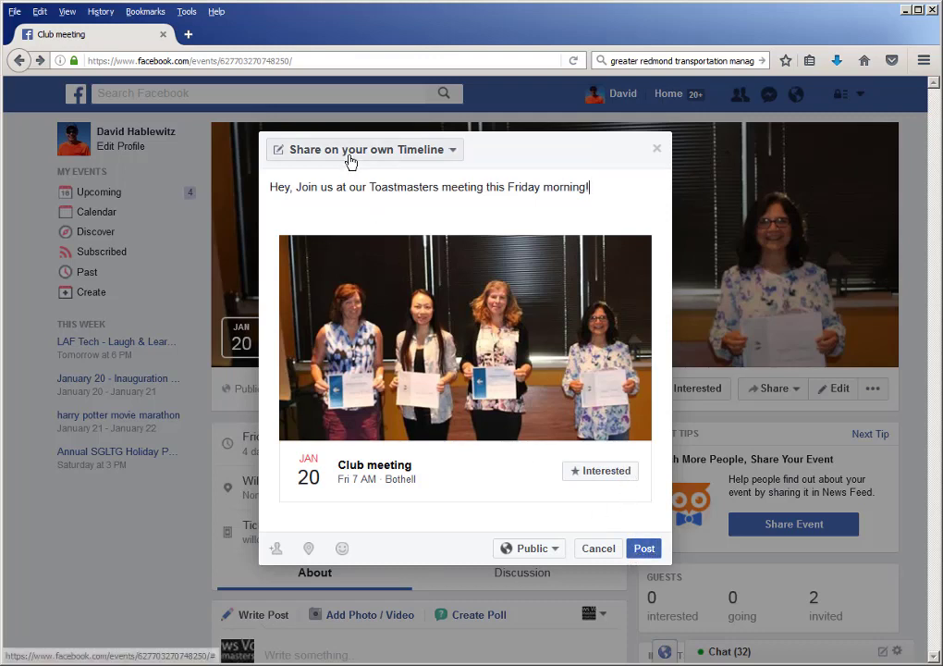
click(540, 551)
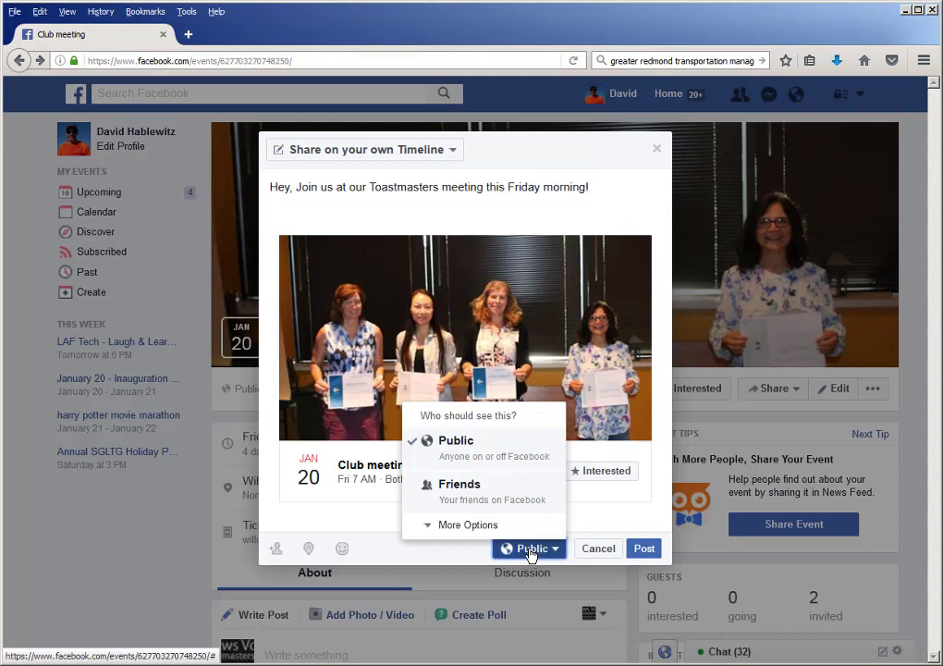
click(532, 552)
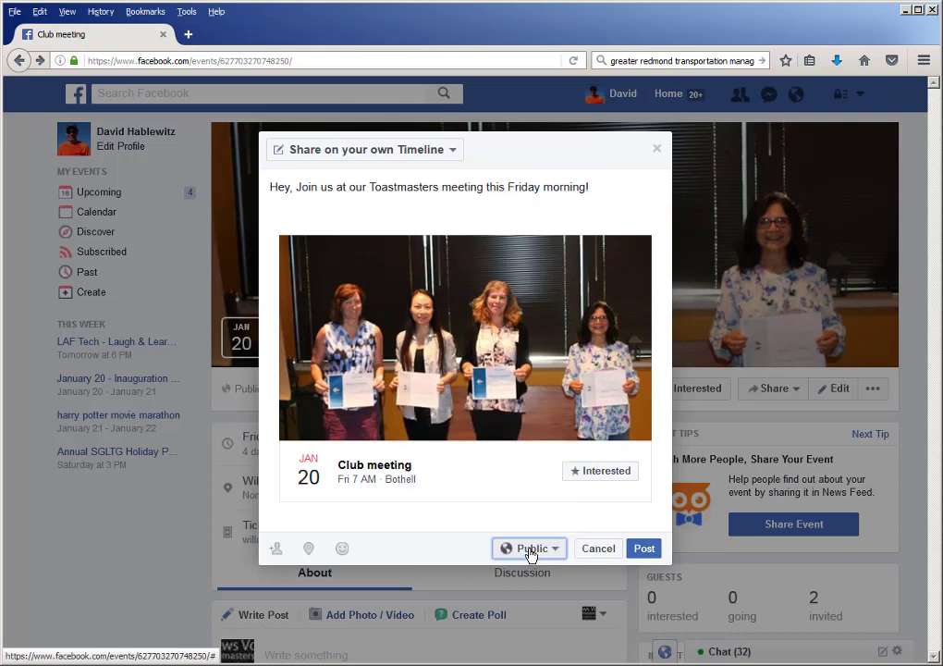
click(644, 549)
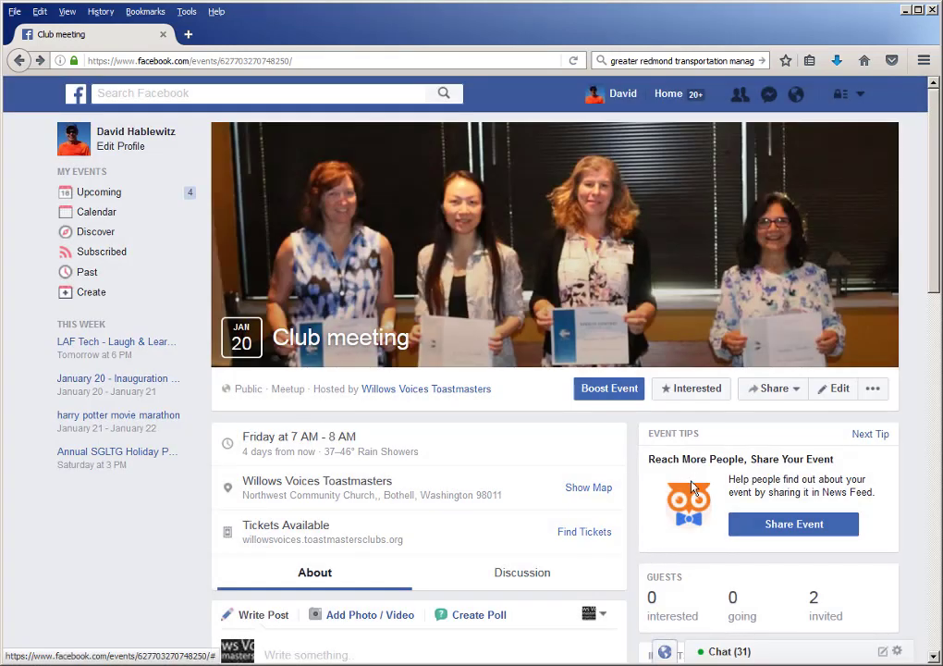
Start a News Feed share of the Club meeting event, directed to the Bothell Community group.
click(780, 392)
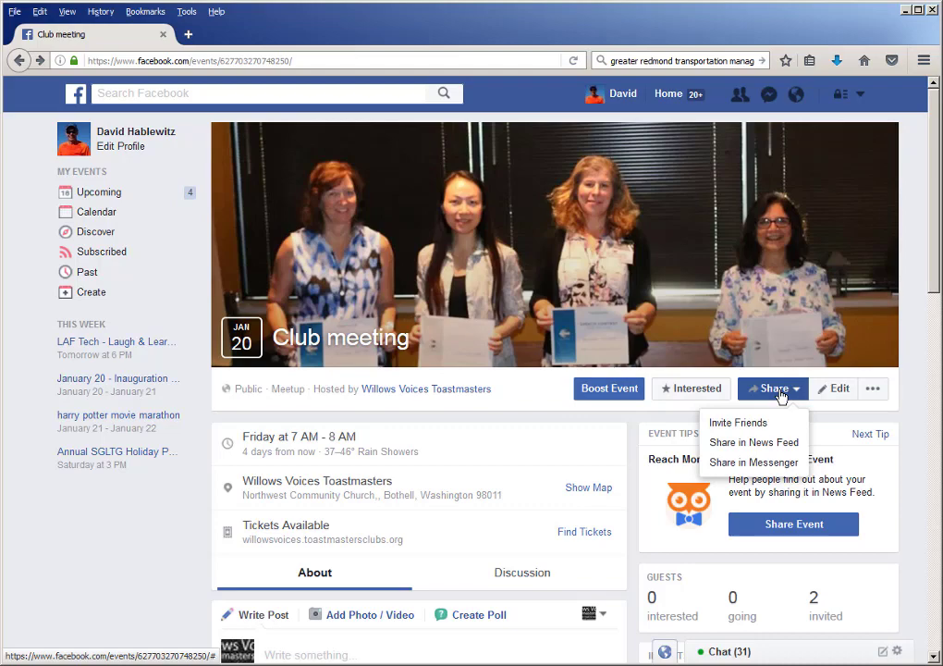
click(775, 443)
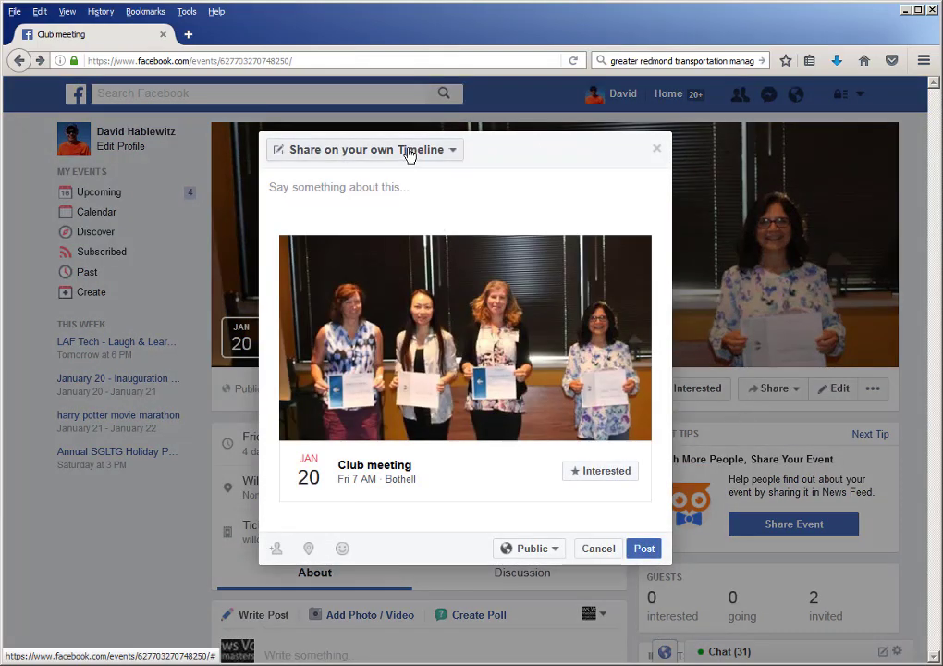
click(409, 151)
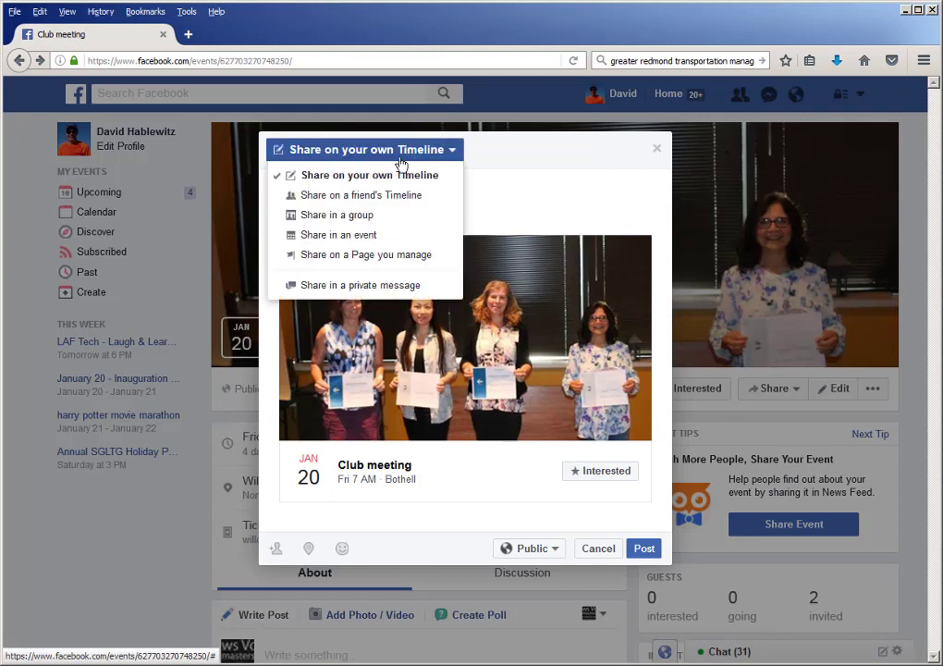
click(366, 215)
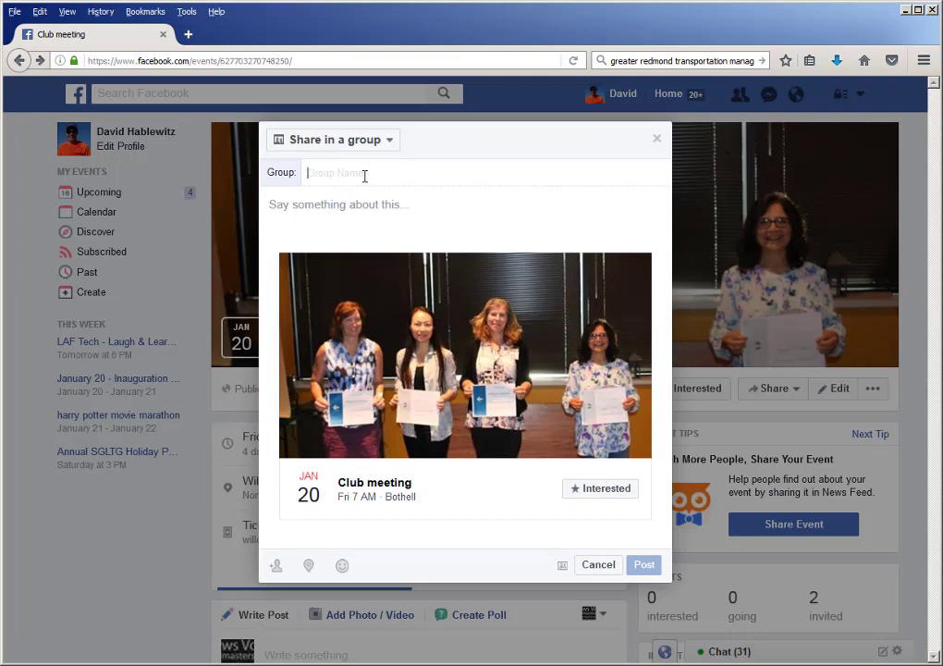
text(bot)
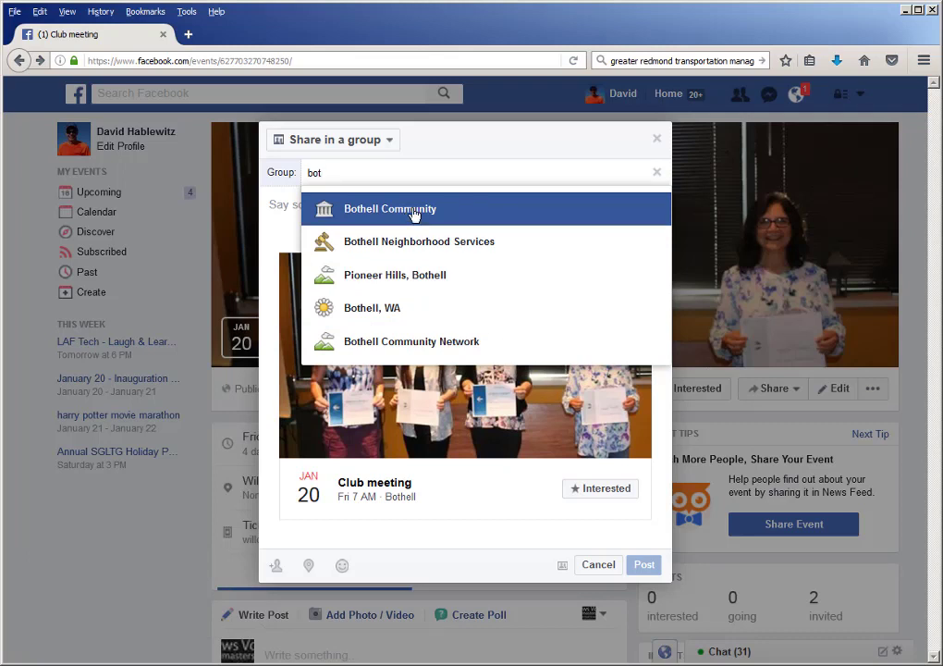
click(414, 215)
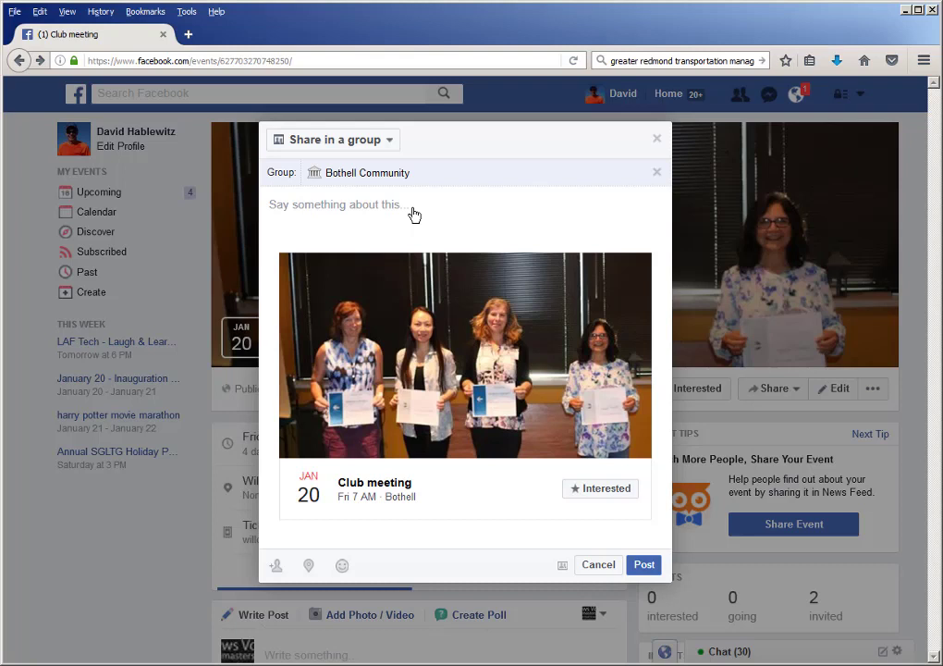
Write "Hey, if you're interested in getting more comfortable with public speaking or leadership, come and visit our Toastmasters club this Friday morning!", copy it, and post.
click(413, 209)
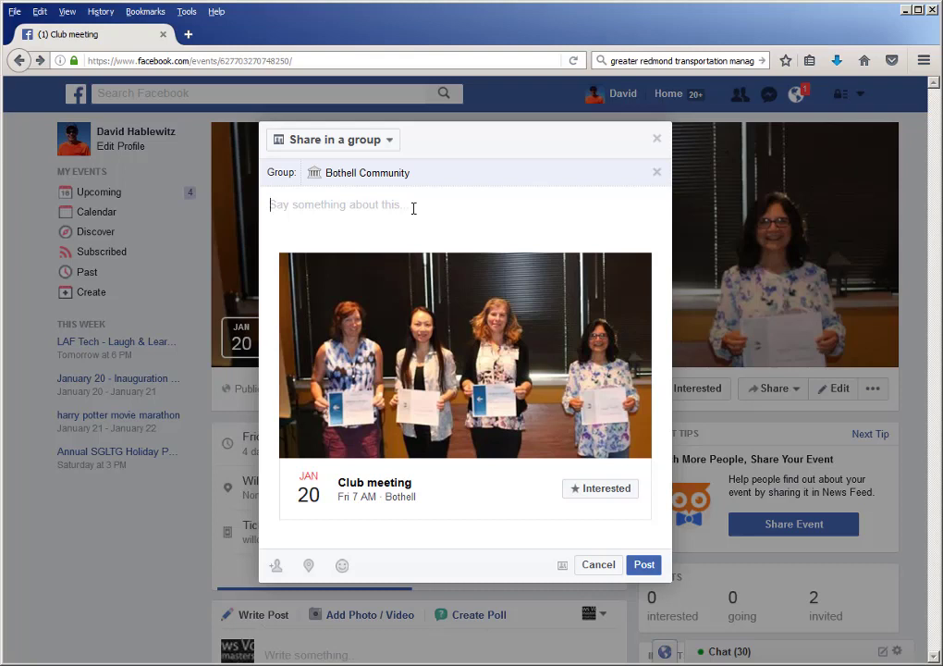
text(Hey, if you're interested in getting more comfortable with public speaking or leadership, come and visit our Toastmasters club this Friday morning!)
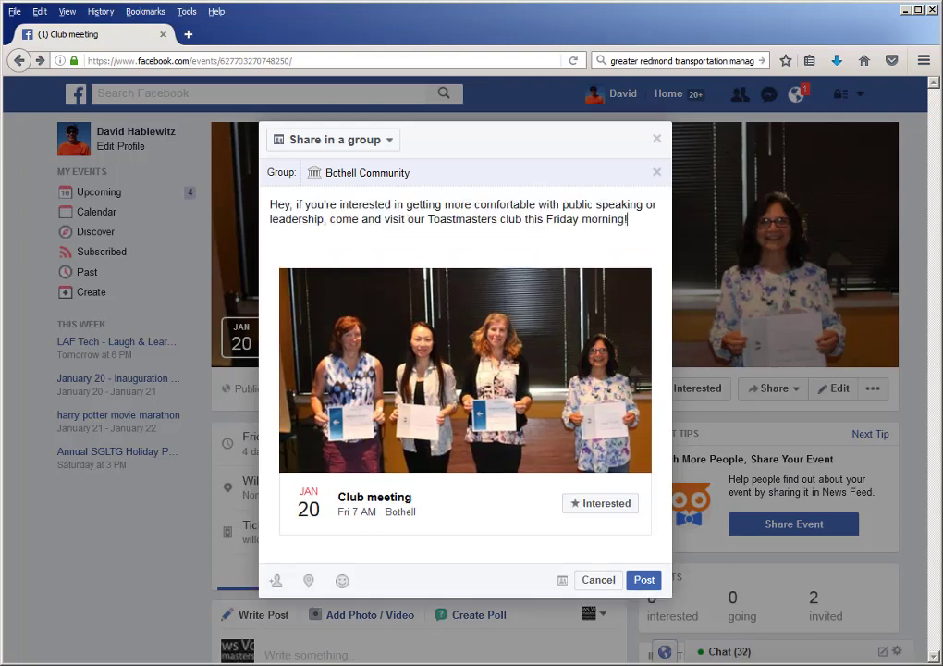
drag(646, 227, 269, 206)
key(ctrl+c)
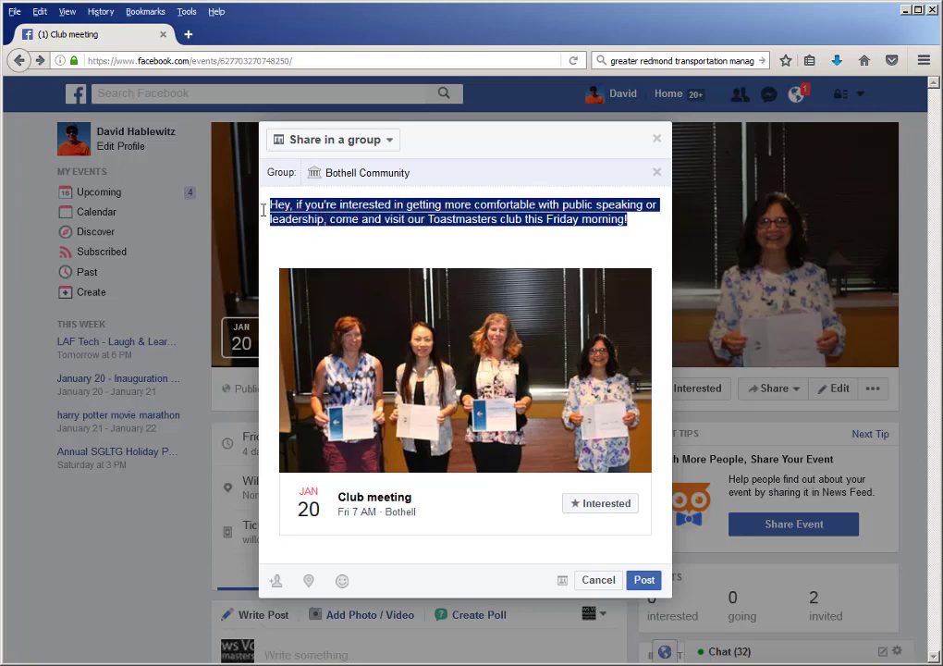
click(645, 580)
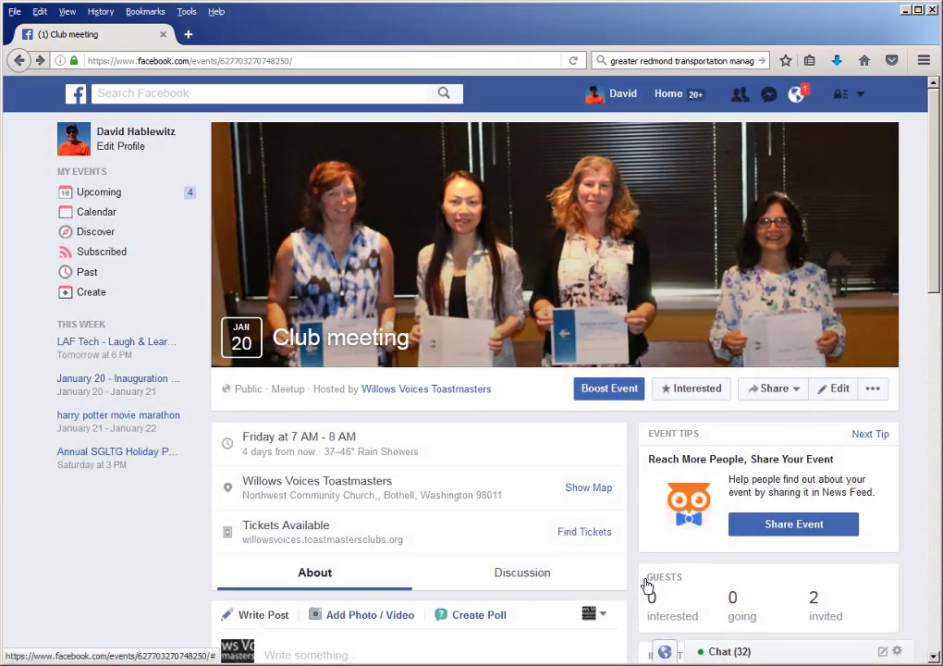
Share the Club meeting event in the Kenmore Neighbors (WA, USA) group with the copied message and post it.
click(766, 394)
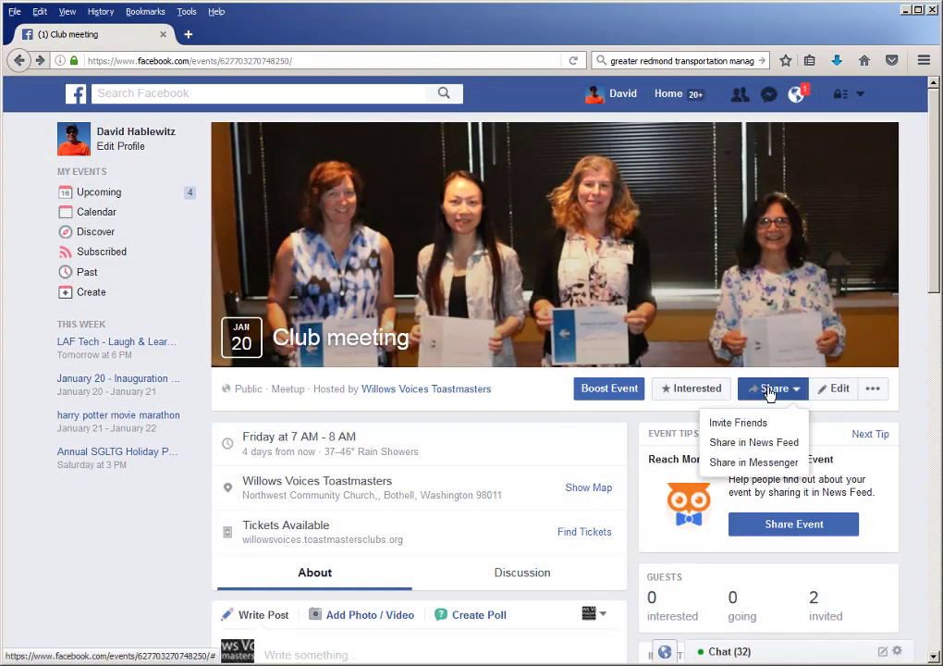
click(754, 443)
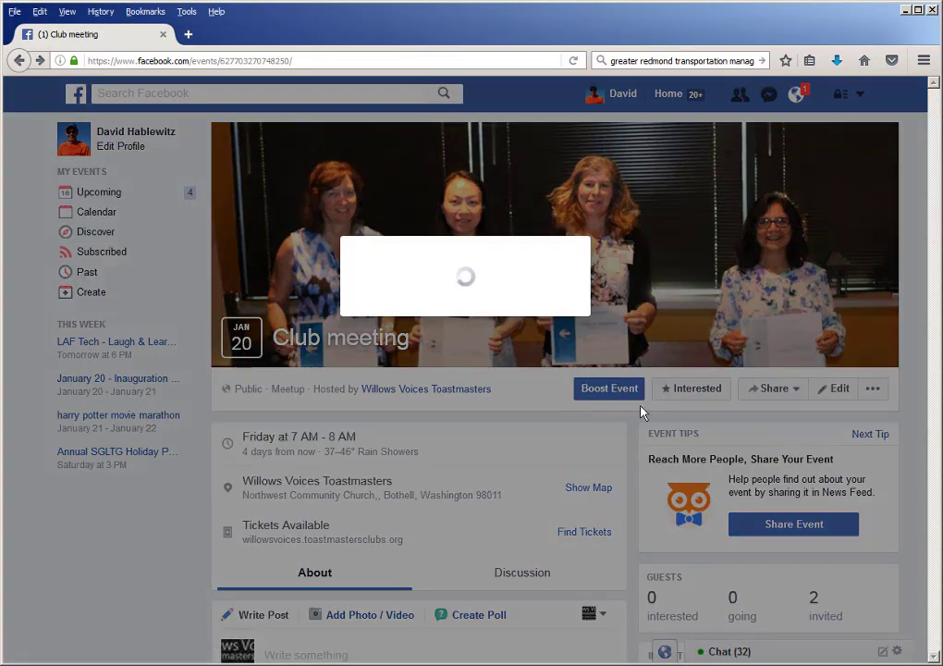
click(368, 152)
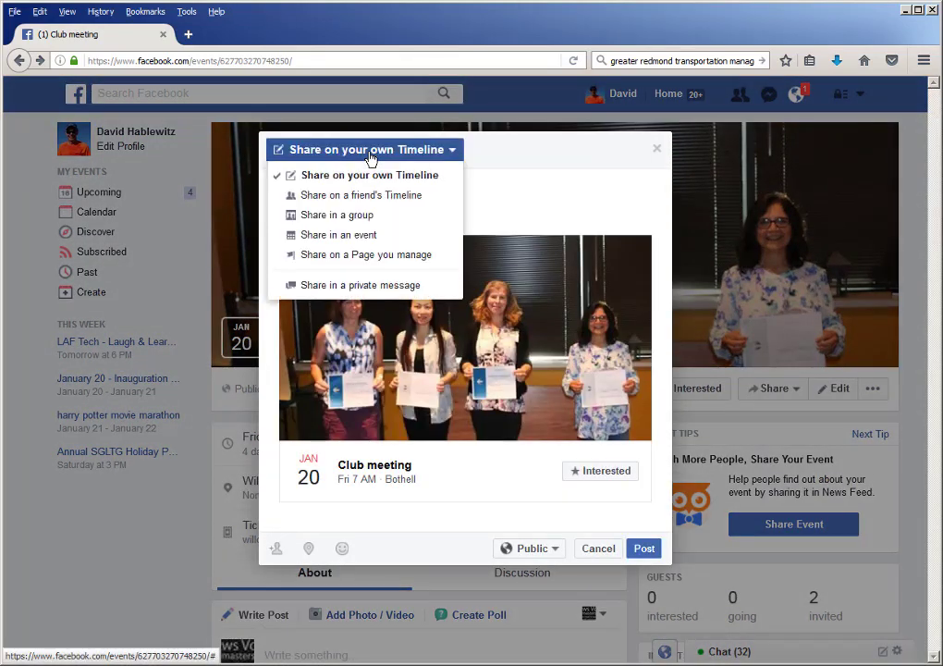
click(355, 220)
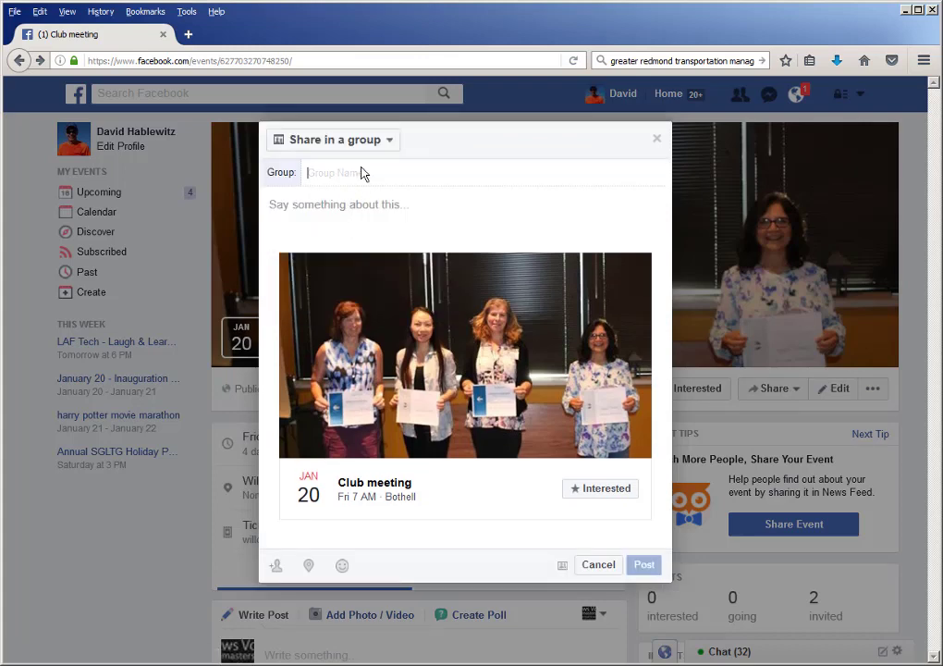
text(ken)
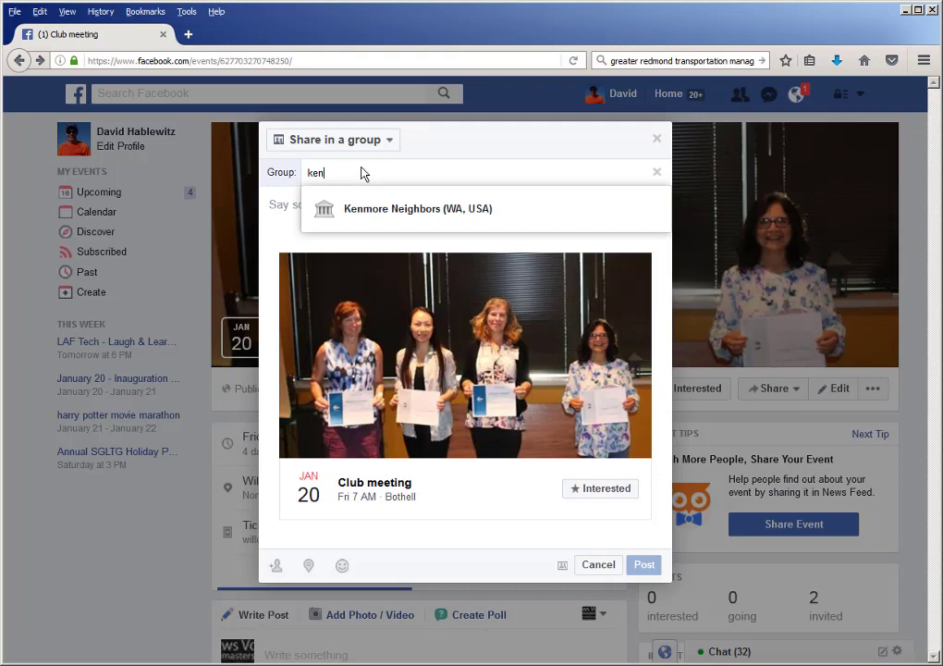
click(371, 210)
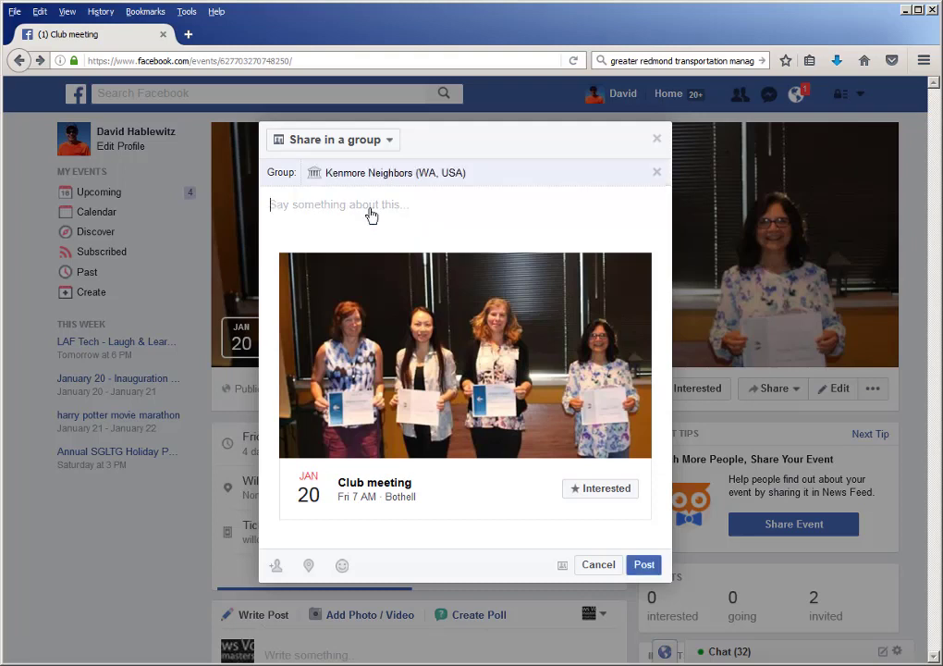
key(ctrl+v)
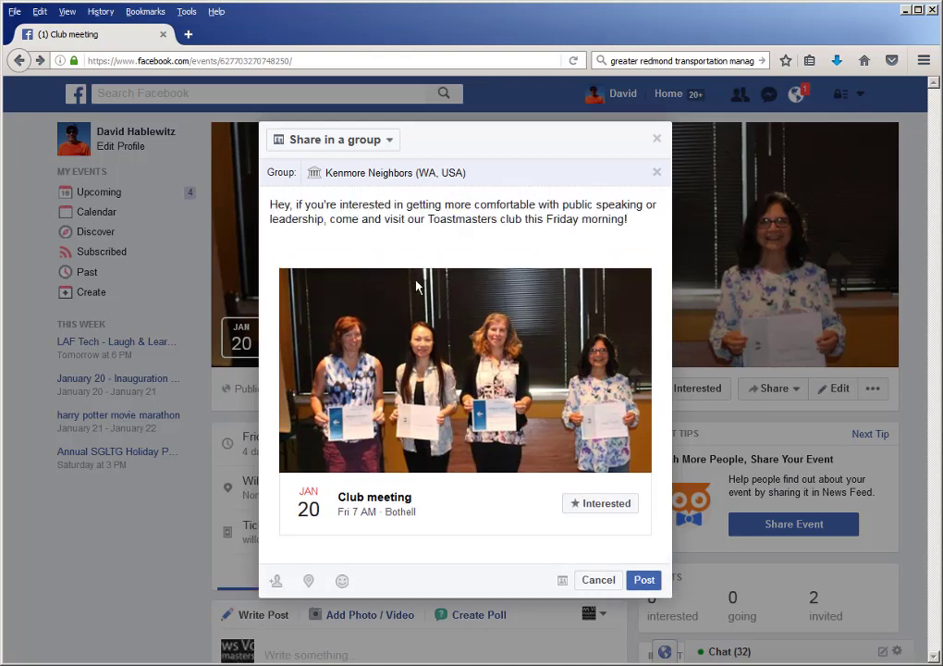
click(644, 580)
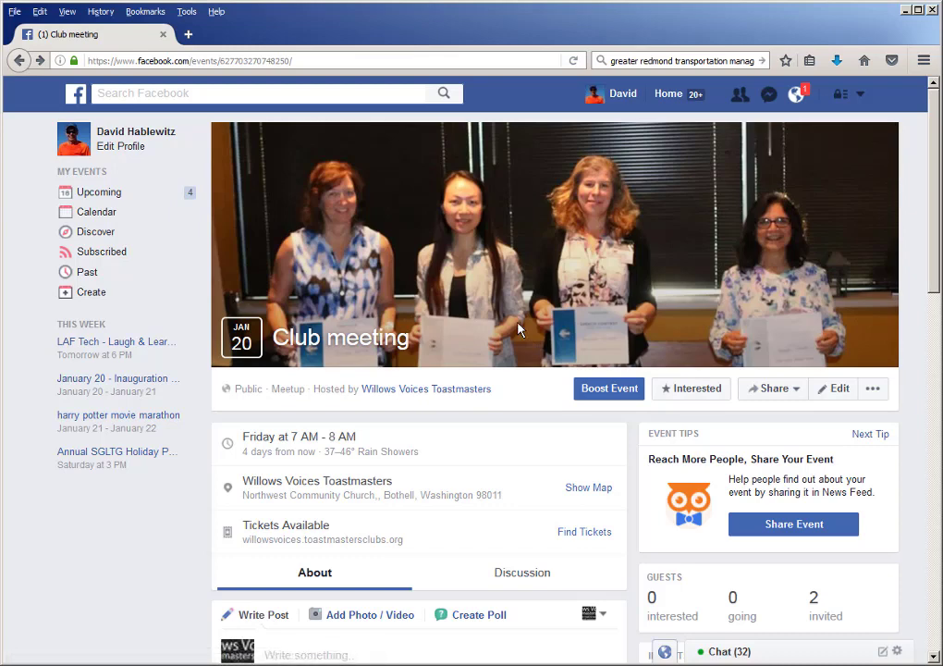
Open the Willows Voices Toastmasters page from your own pages and view its list of events.
click(666, 96)
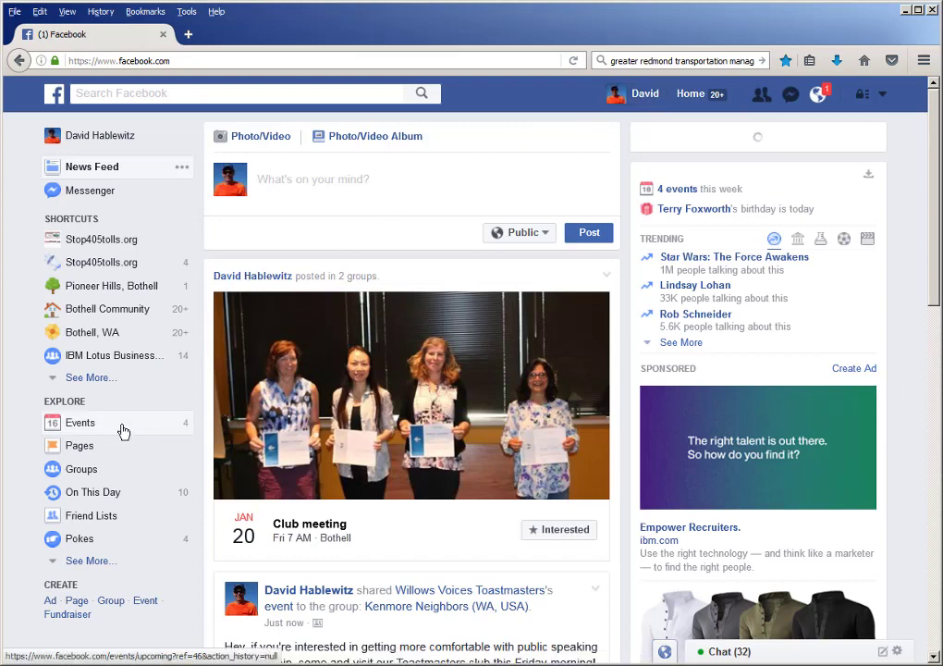
click(84, 448)
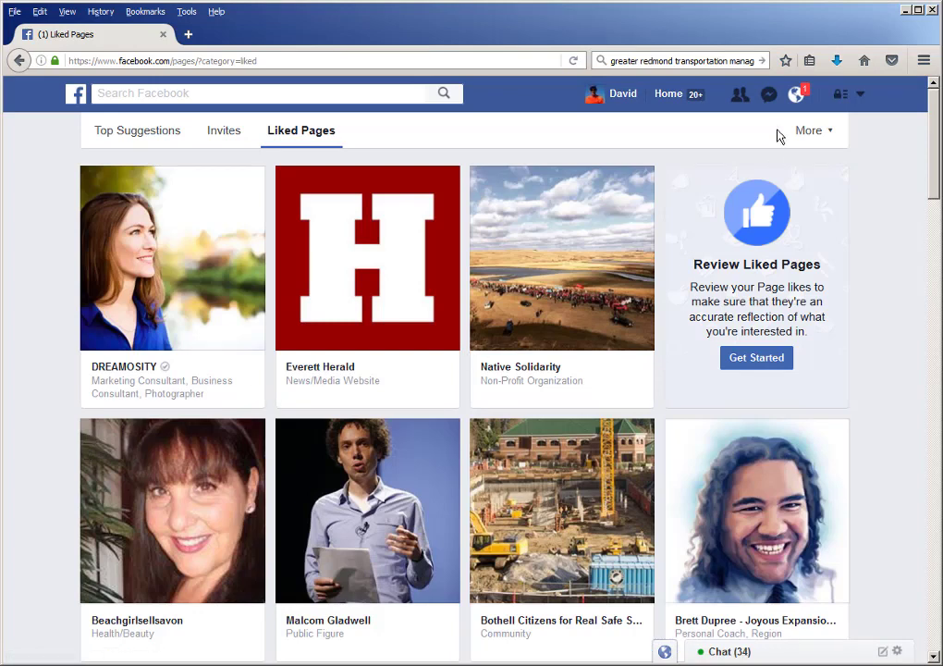
click(806, 133)
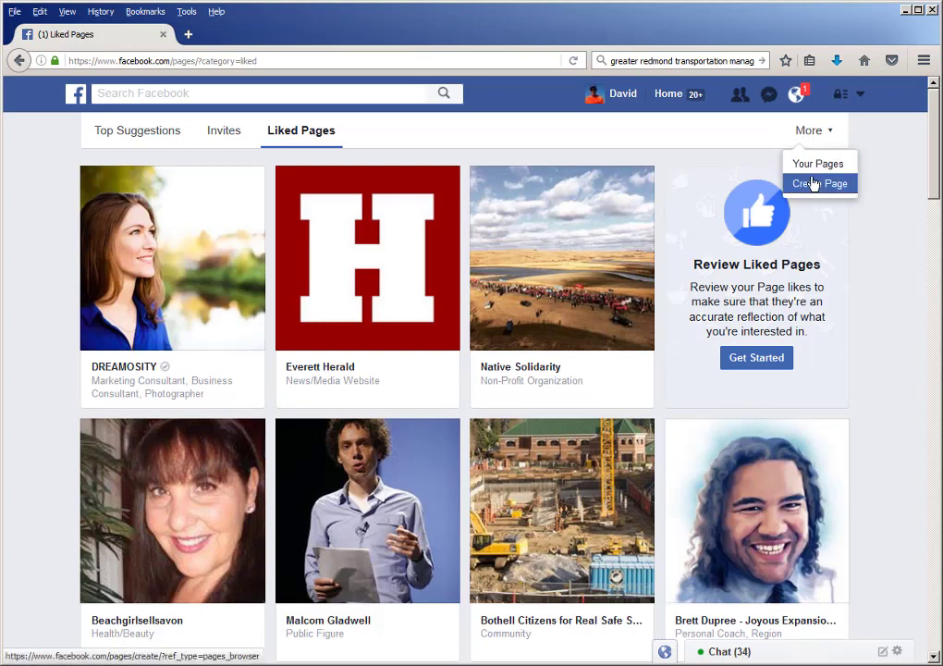
click(810, 165)
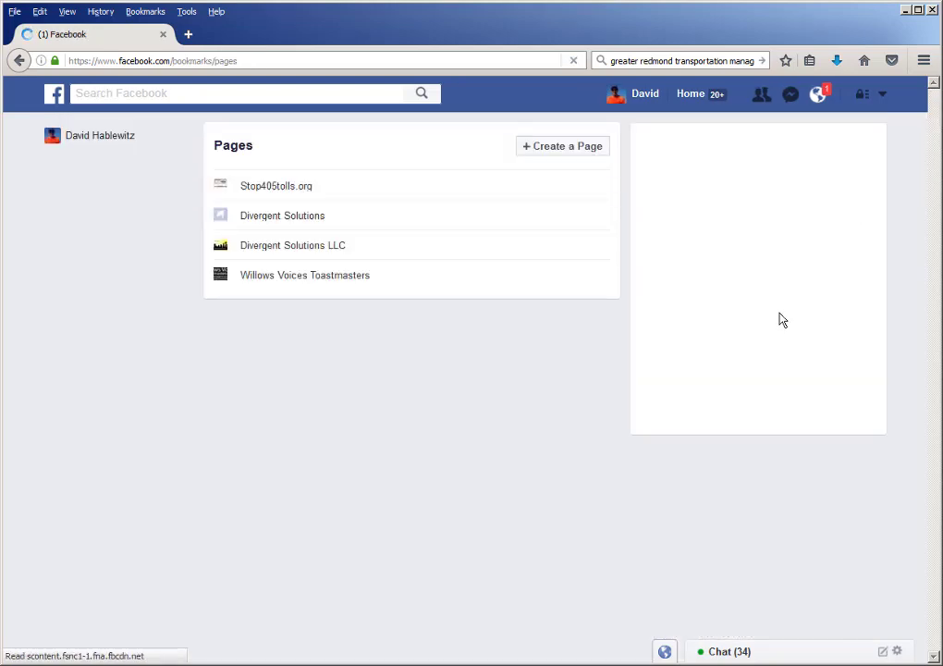
click(292, 276)
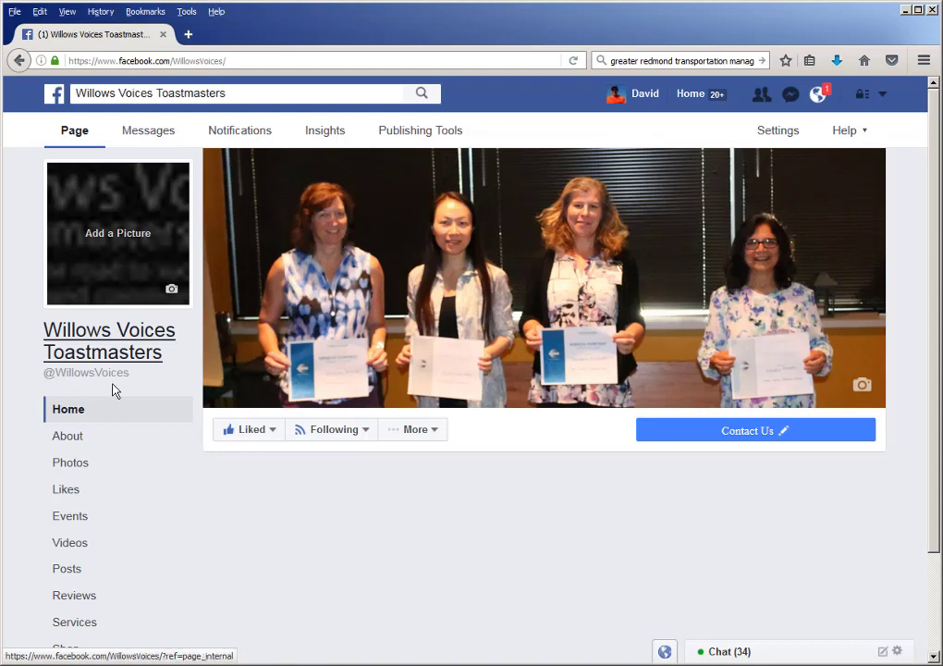
click(69, 522)
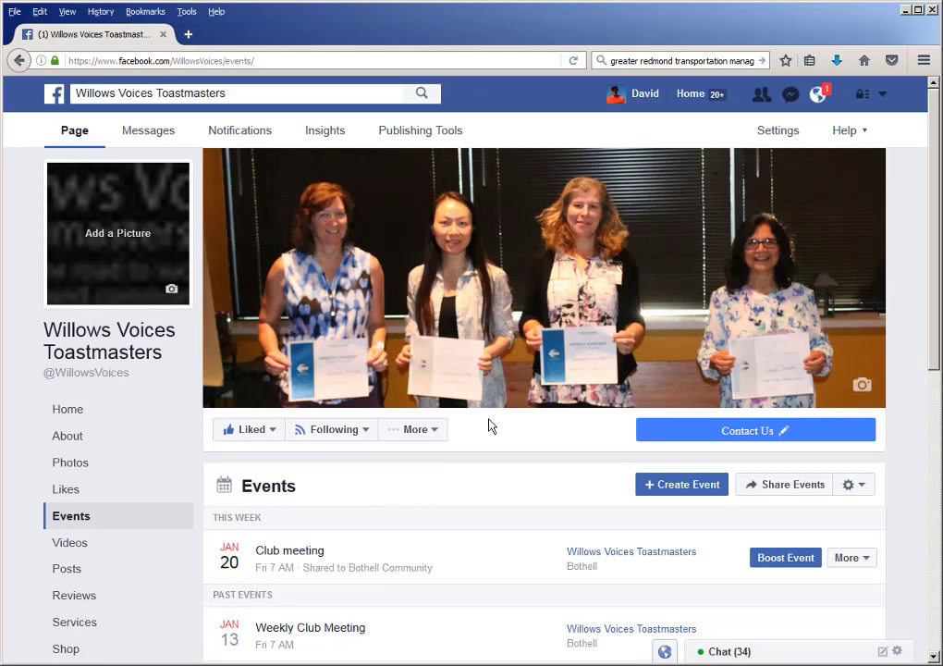
Return to the Facebook home page and open the Bothell Community group.
click(688, 96)
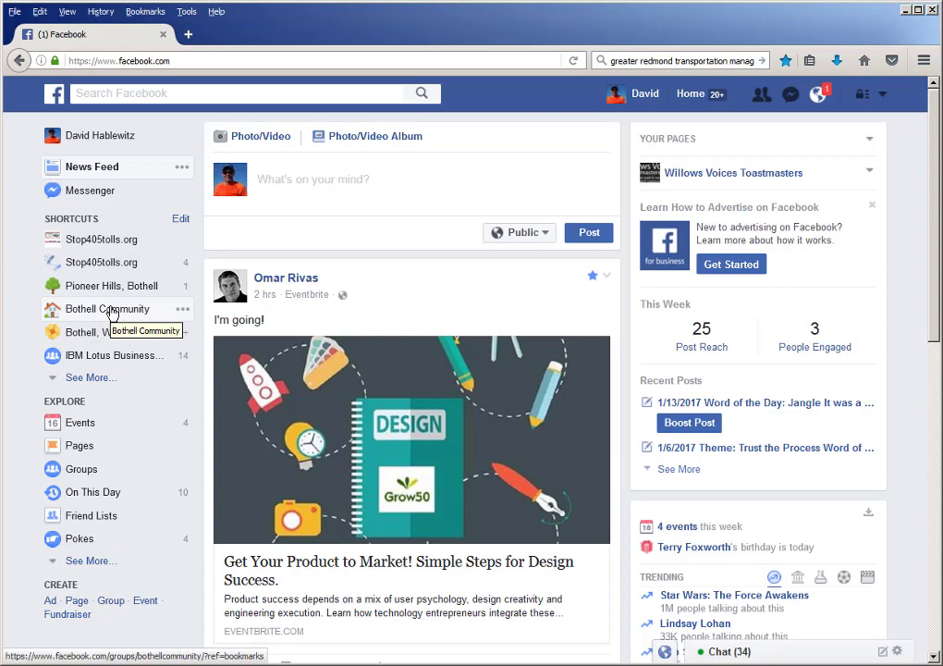
scroll(111, 314, down, 3)
scroll(111, 314, up, 2)
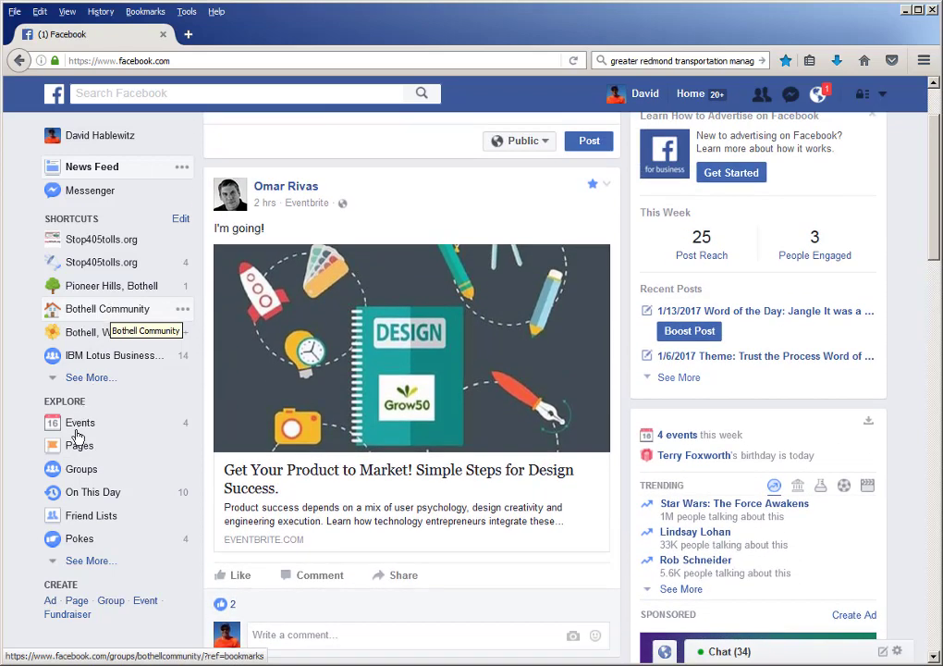
click(79, 470)
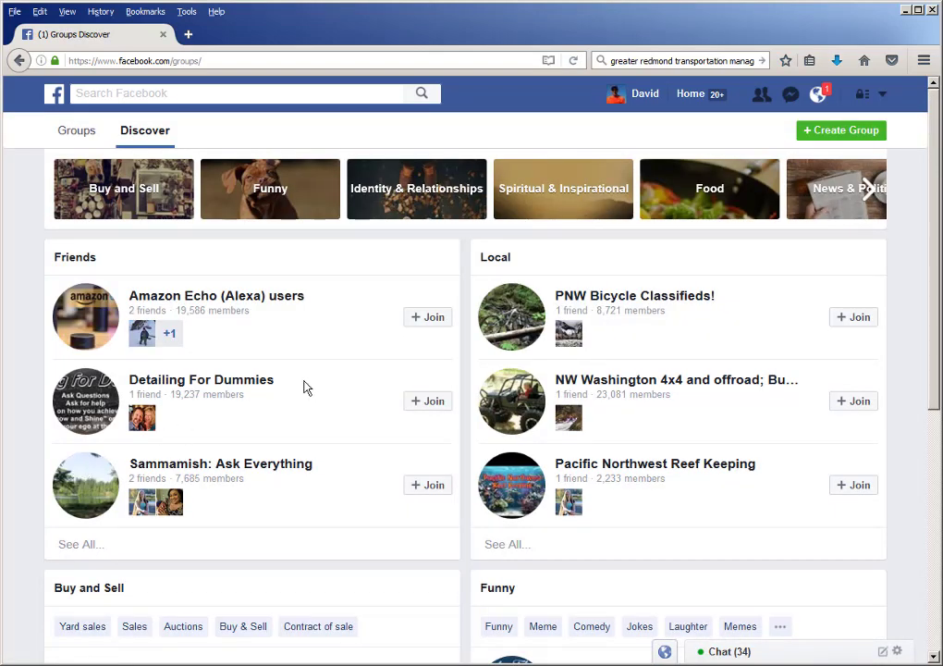
key(alt+Left)
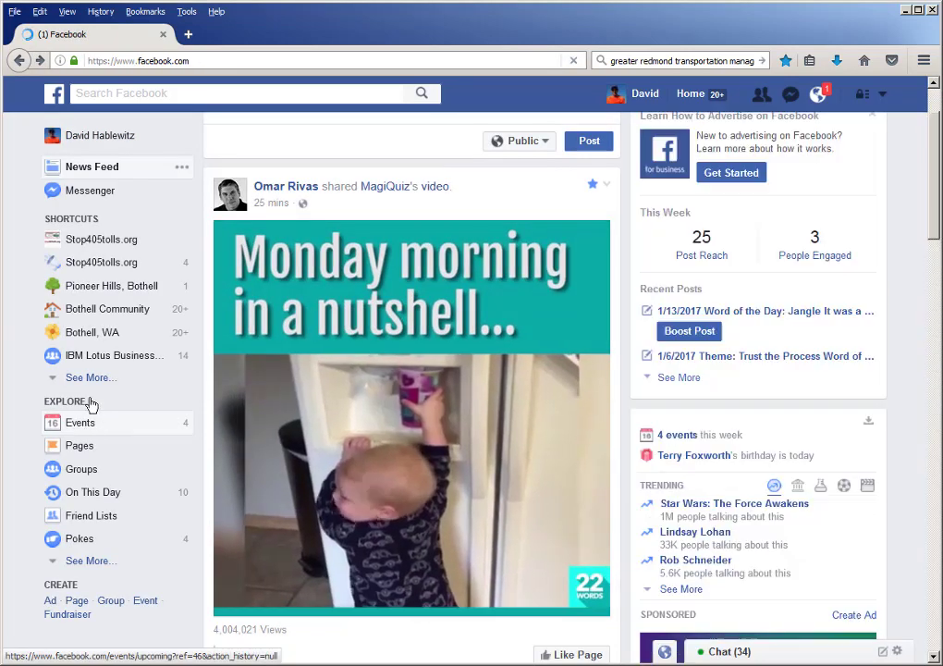
click(100, 315)
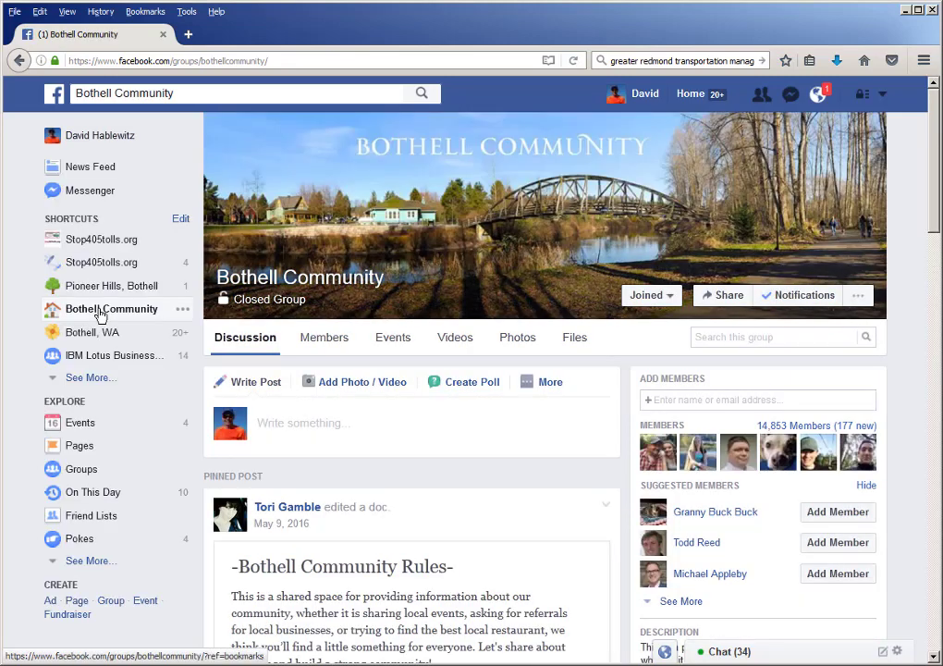
Find the shared Club meeting event post in the Bothell Community discussion and like it.
scroll(354, 465, down, 4)
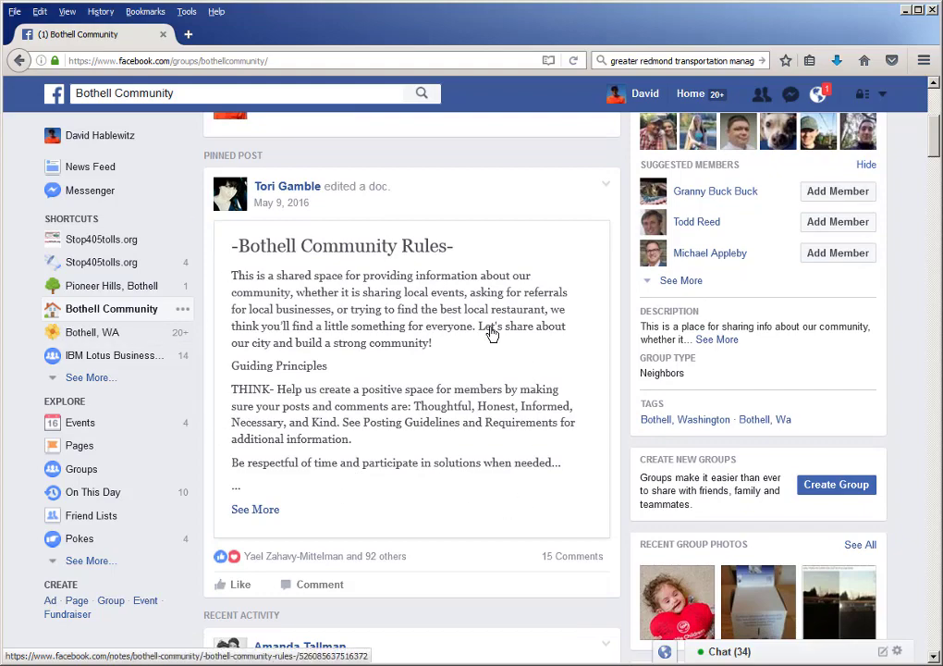
scroll(492, 334, down, 7)
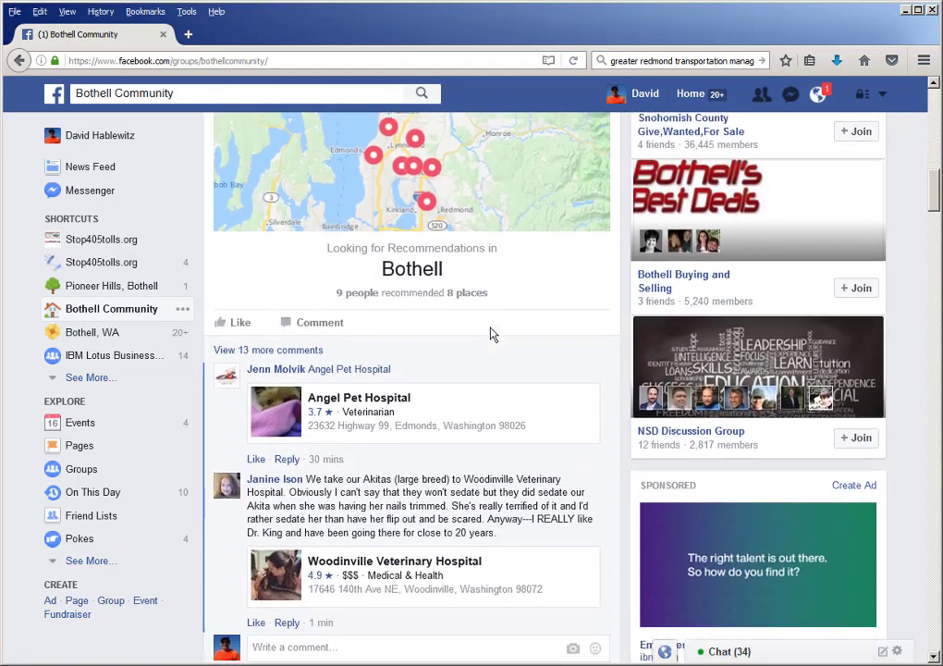
scroll(491, 333, down, 5)
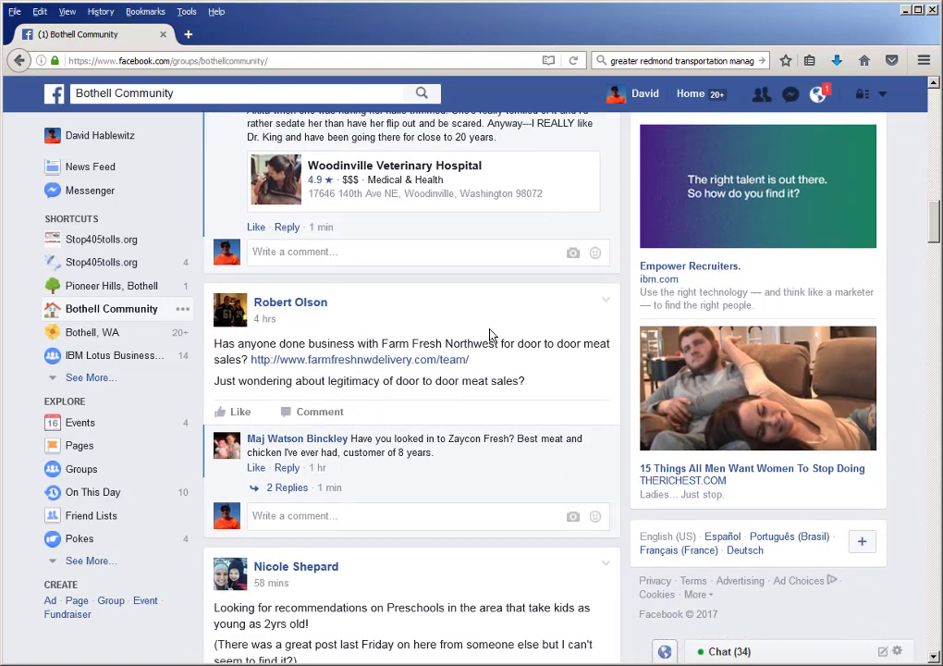
scroll(492, 333, down, 8)
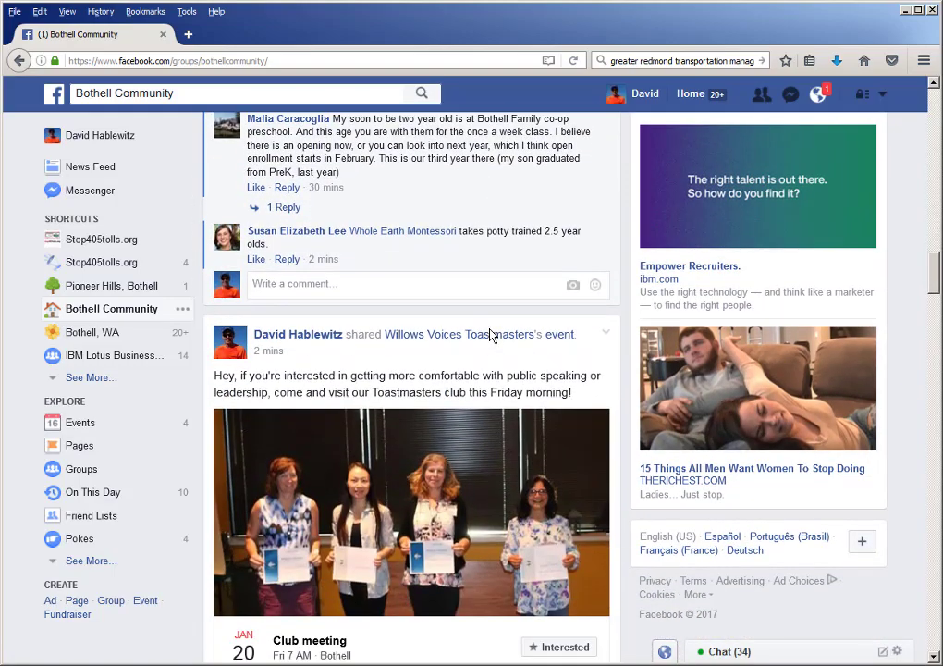
scroll(492, 334, down, 2)
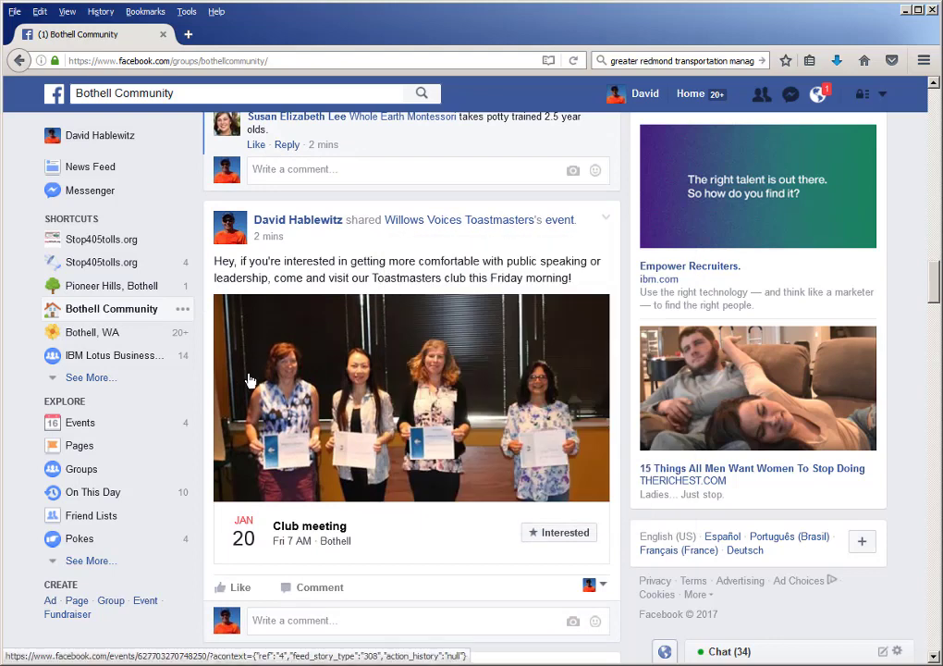
click(238, 588)
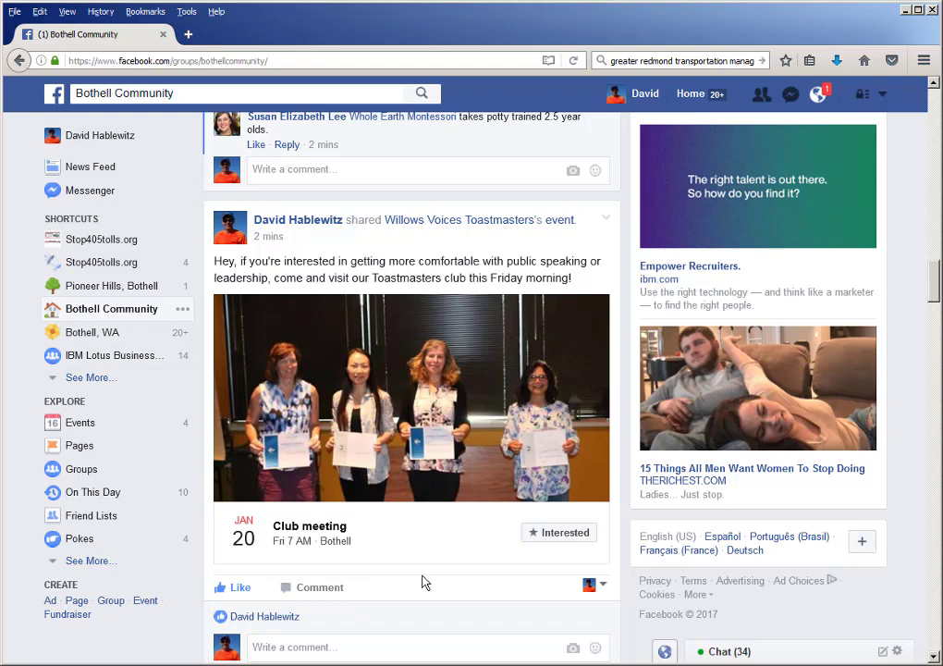
scroll(442, 580, up, 5)
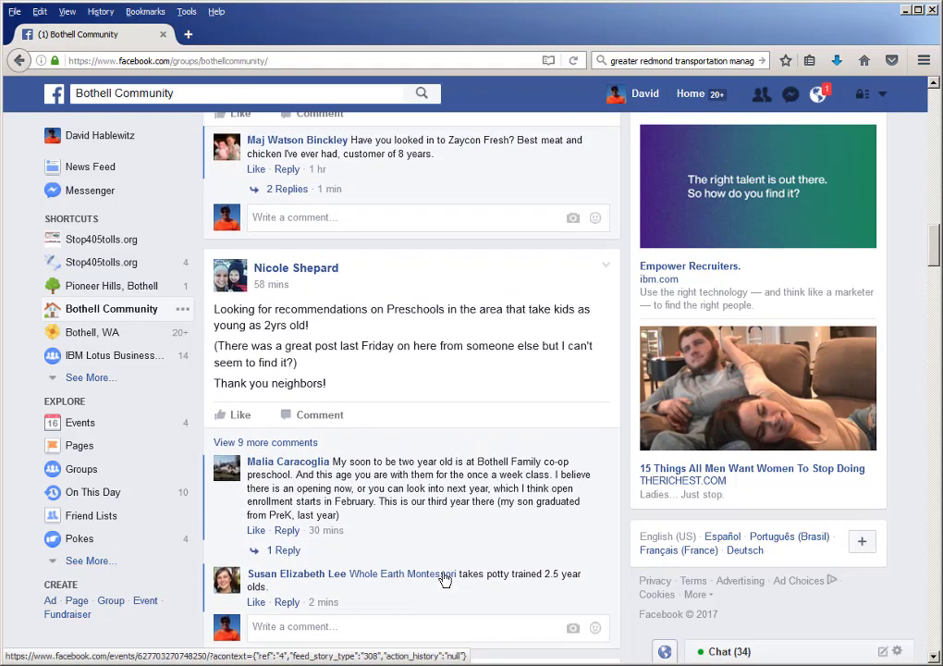
mouse_move(444, 578)
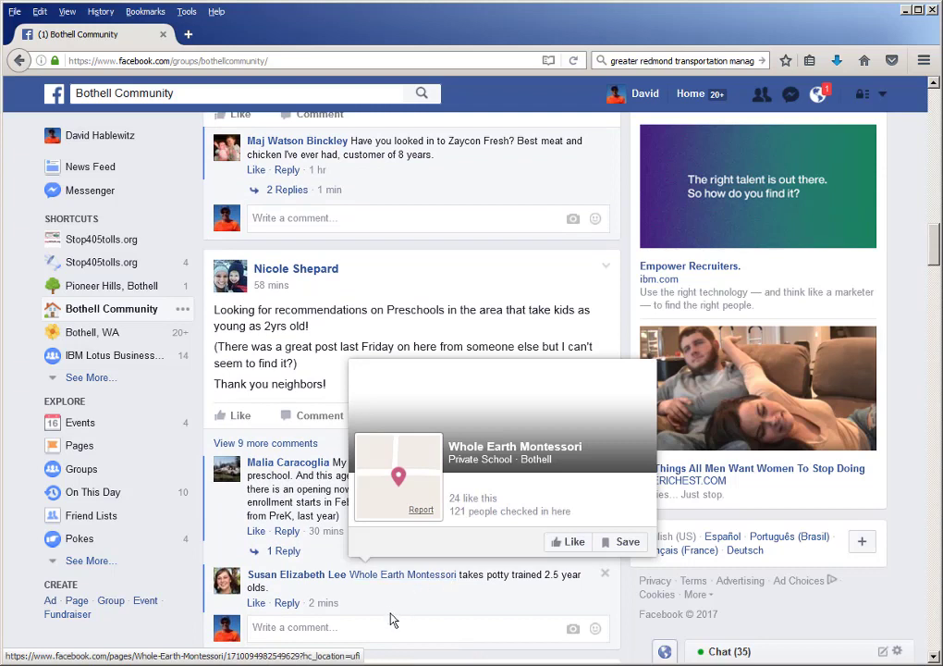